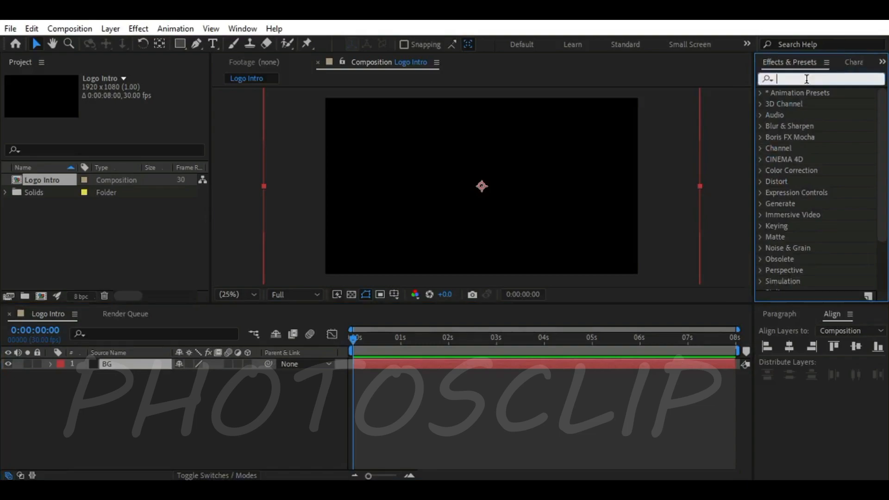
Find the Fractal Noise effect and apply it to the BG layer
{"action": "type", "text": "fr"}
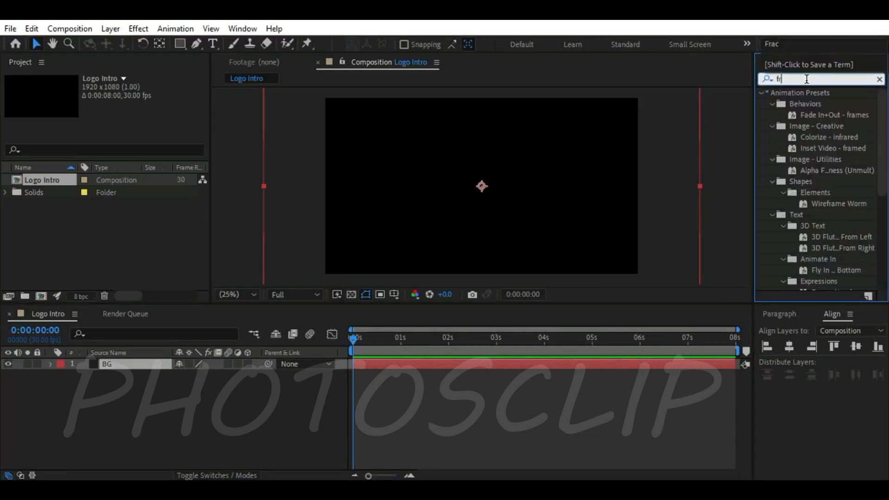
{"action": "type", "text": "a"}
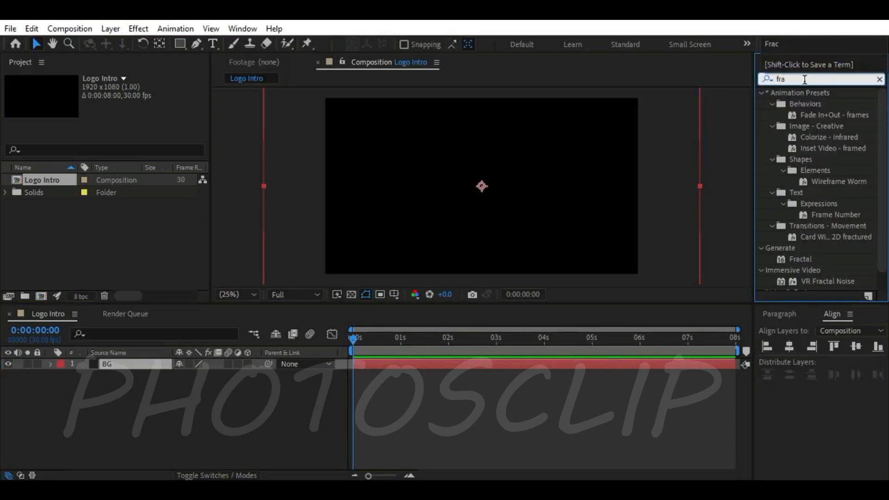
{"action": "type", "text": "c"}
{"action": "left_click_drag", "start_coordinate": [822, 181], "coordinate": [496, 218]}
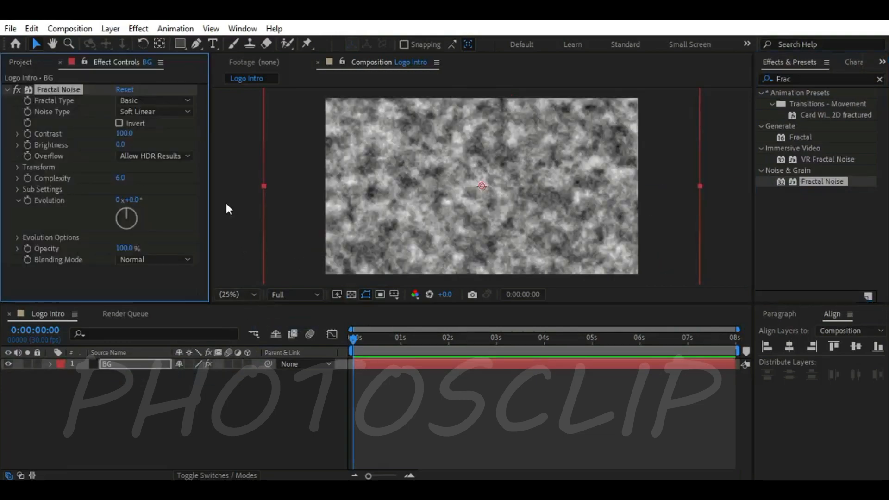
Set the Fractal Noise to noise type Block with a contrast of 200 and a brightness of -100
{"action": "left_click", "coordinate": [139, 112]}
{"action": "left_click", "coordinate": [158, 126]}
{"action": "left_click", "coordinate": [124, 134]}
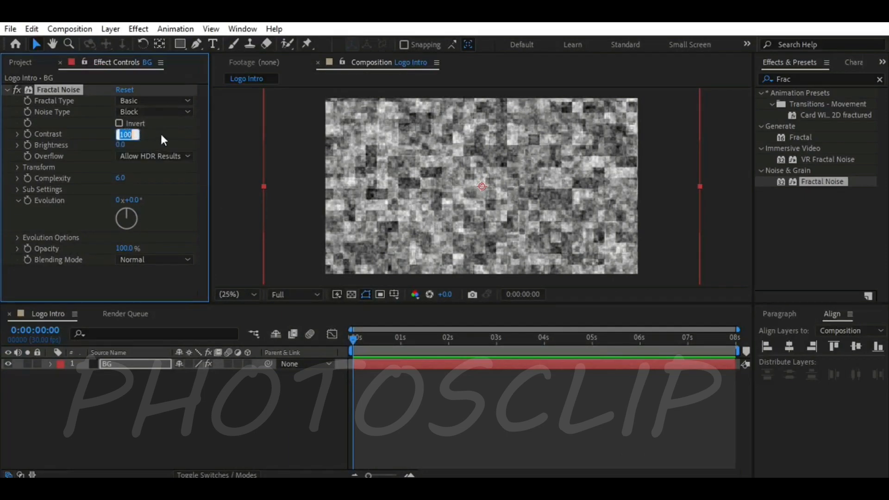
{"action": "type", "text": "200"}
{"action": "key", "text": "Return"}
{"action": "left_click", "coordinate": [121, 145]}
{"action": "type", "text": "-100"}
{"action": "key", "text": "Return"}
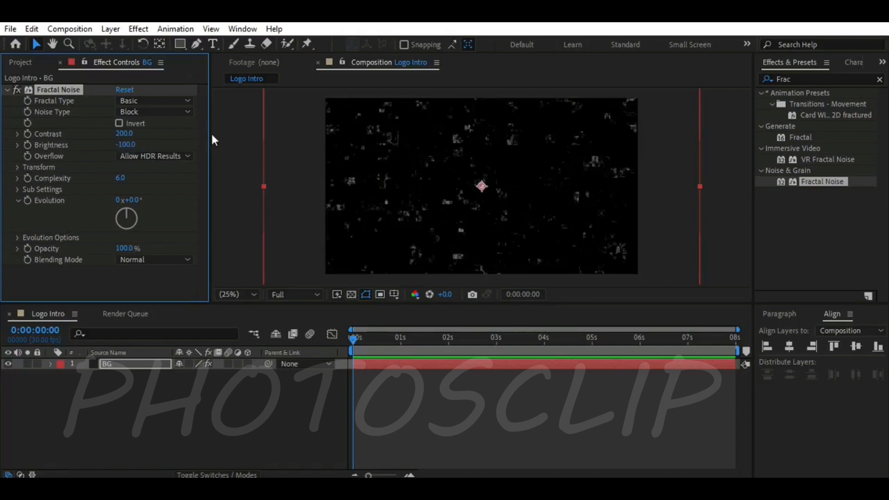
Set the Fractal Noise scale to 20 and its complexity to 1, then collapse the effect's settings
{"action": "left_click", "coordinate": [17, 167]}
{"action": "left_click", "coordinate": [125, 203]}
{"action": "type", "text": "20"}
{"action": "key", "text": "Return"}
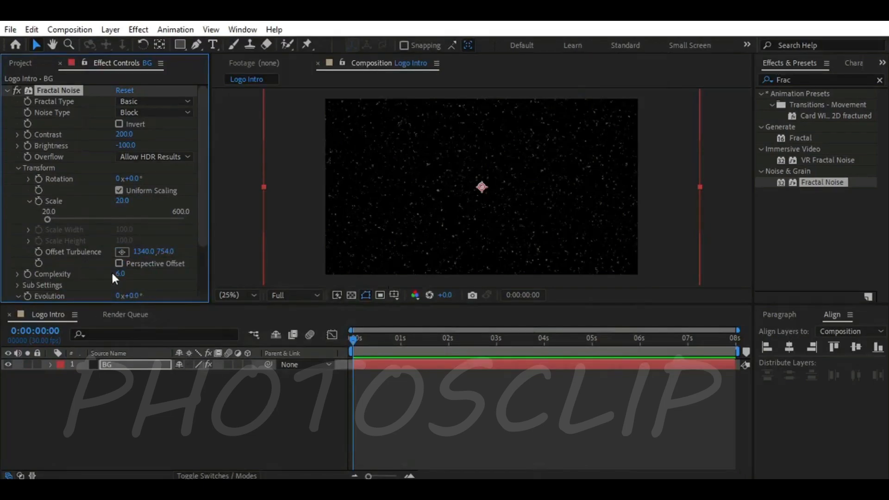
{"action": "type", "text": "1"}
{"action": "key", "text": "Return"}
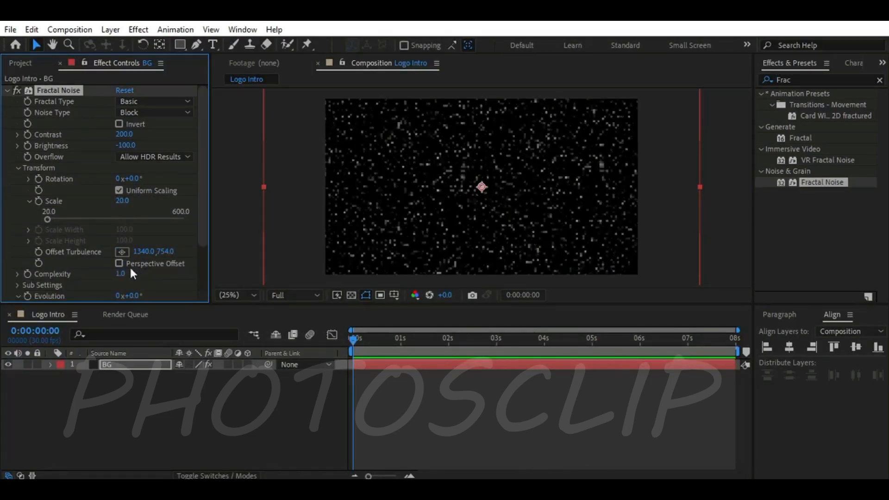
{"action": "left_click", "coordinate": [6, 90]}
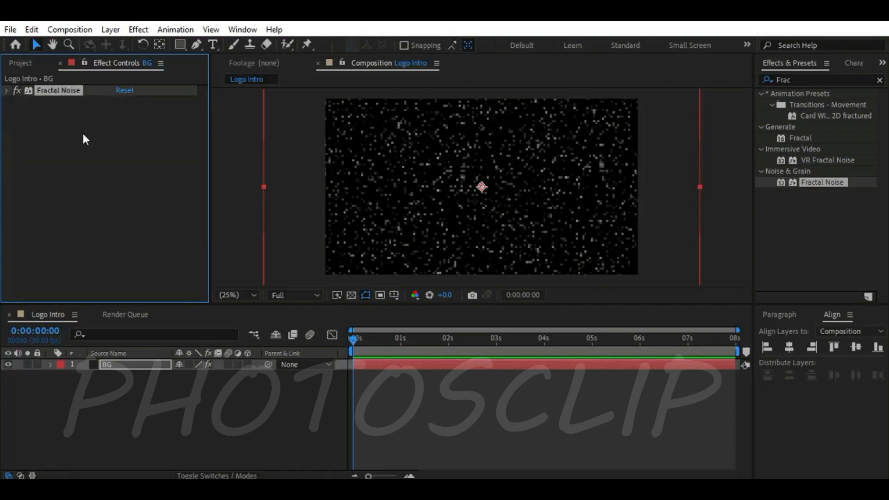
Apply the Find Edges effect to the BG layer and invert its result
{"action": "left_click", "coordinate": [793, 79]}
{"action": "type", "text": "F"}
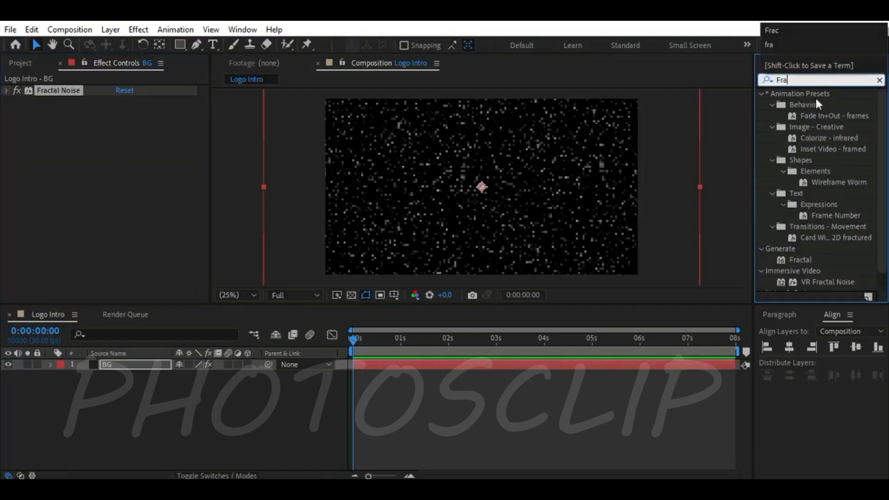
{"action": "type", "text": "in"}
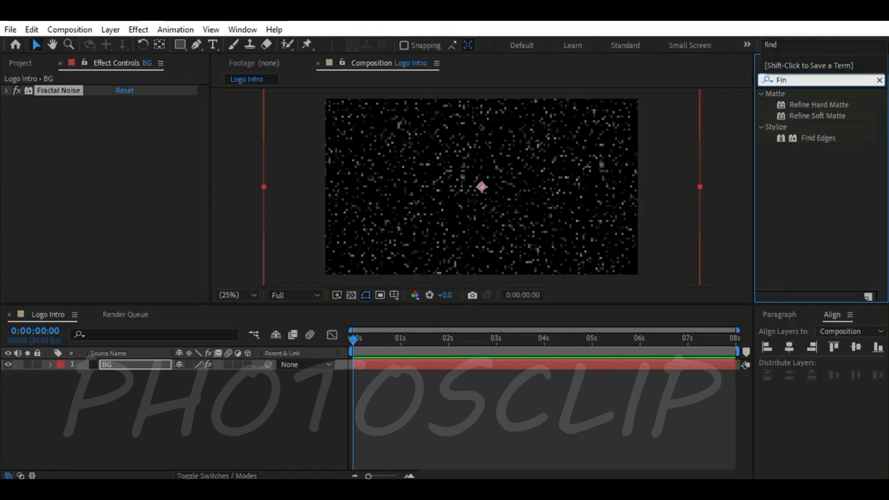
{"action": "left_click_drag", "start_coordinate": [811, 138], "coordinate": [138, 366]}
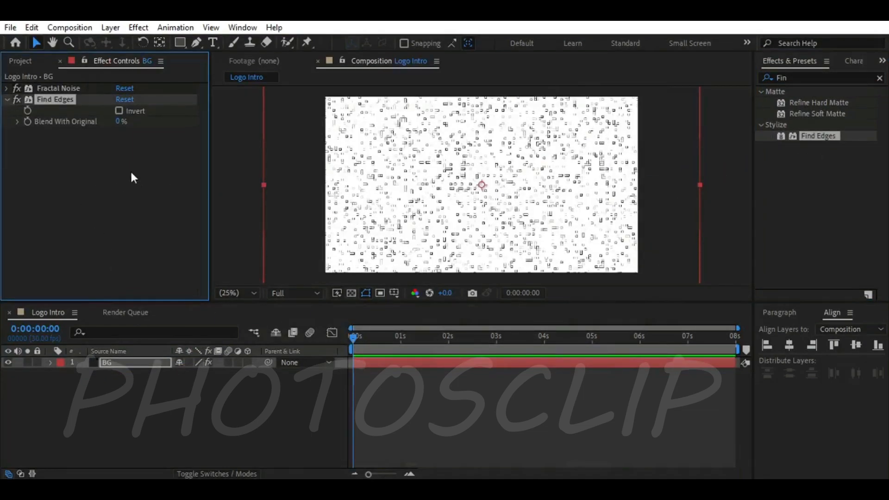
{"action": "left_click", "coordinate": [119, 112]}
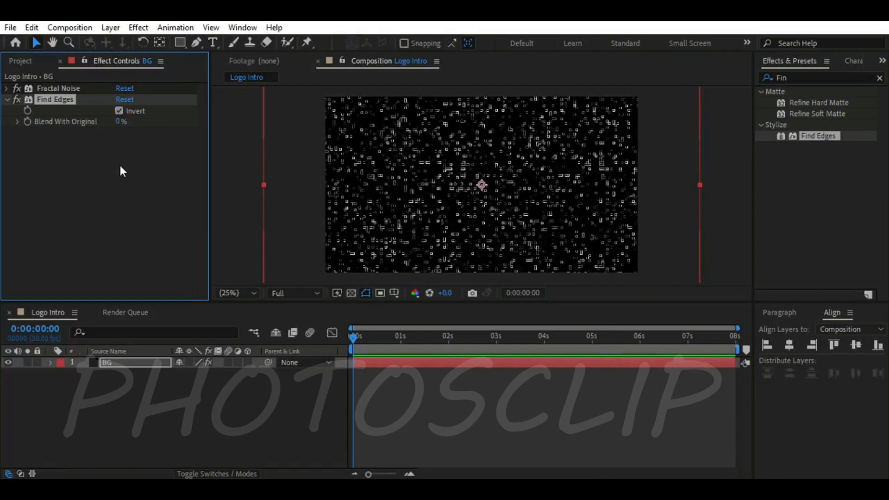
{"action": "left_click", "coordinate": [8, 100]}
Find the CC Lens effect and apply it to the BG layer
{"action": "left_click", "coordinate": [792, 78]}
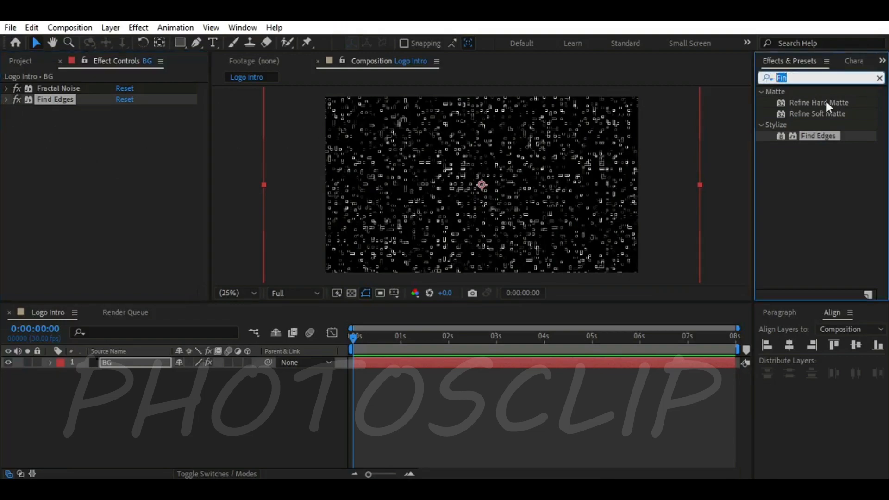
{"action": "type", "text": "CC l"}
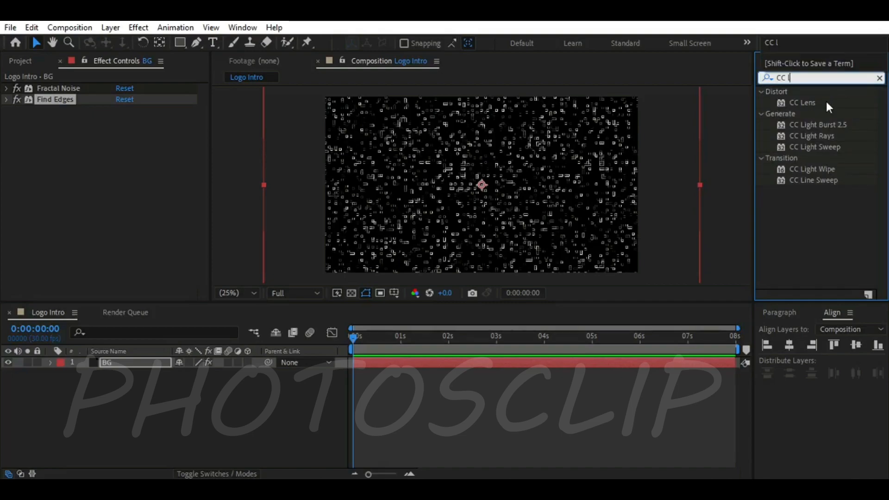
{"action": "left_click", "coordinate": [822, 103]}
{"action": "left_click_drag", "start_coordinate": [813, 102], "coordinate": [138, 364]}
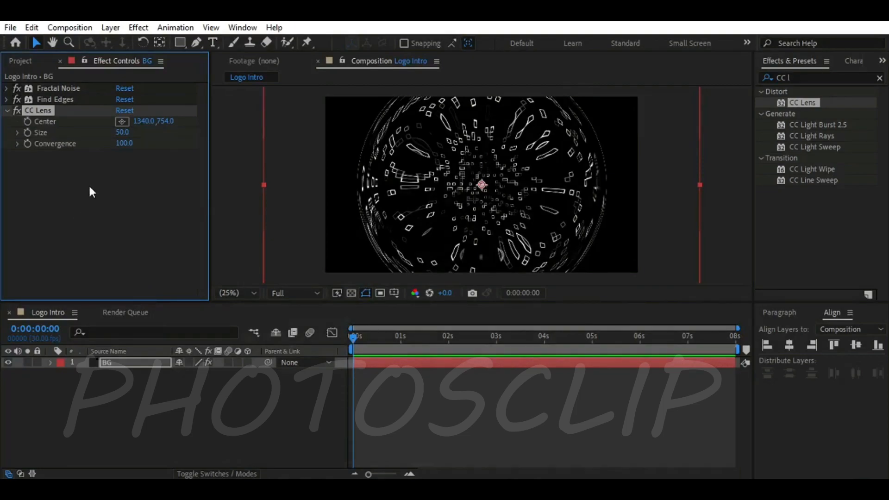
Set the CC Lens size to 150 and its convergence to 75
{"action": "type", "text": "150"}
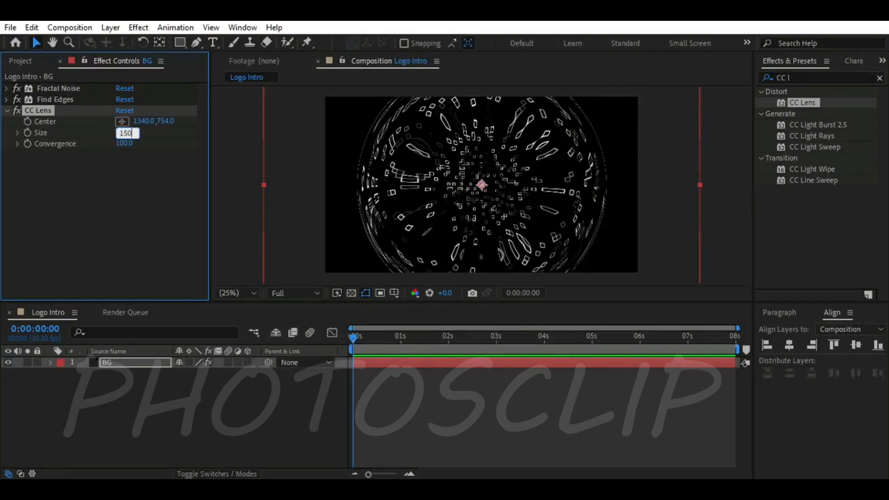
{"action": "key", "text": "Return"}
{"action": "left_click", "coordinate": [125, 144]}
{"action": "type", "text": "75"}
{"action": "key", "text": "Return"}
Keyframe the CC Lens size at the composition's start and set it to 400 at 0:00:05:00, then return to the start
{"action": "left_click_drag", "start_coordinate": [368, 340], "coordinate": [593, 337]}
{"action": "left_click", "coordinate": [28, 133]}
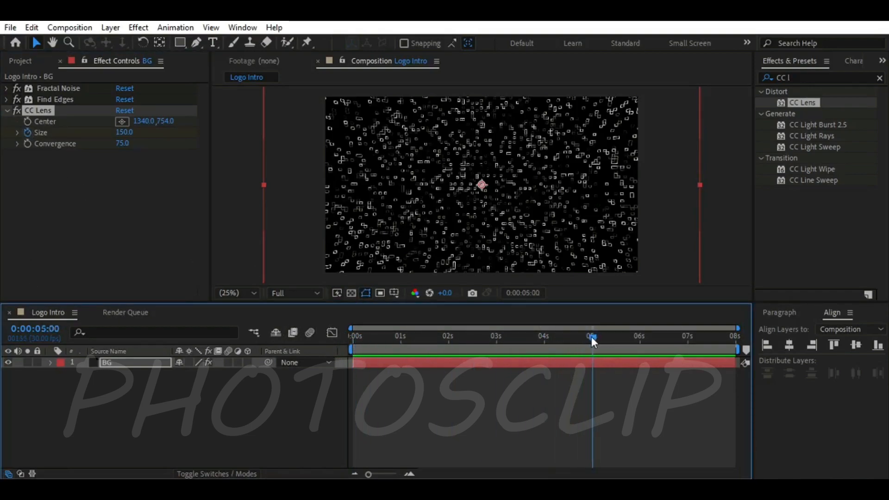
{"action": "left_click", "coordinate": [124, 132]}
{"action": "type", "text": "400"}
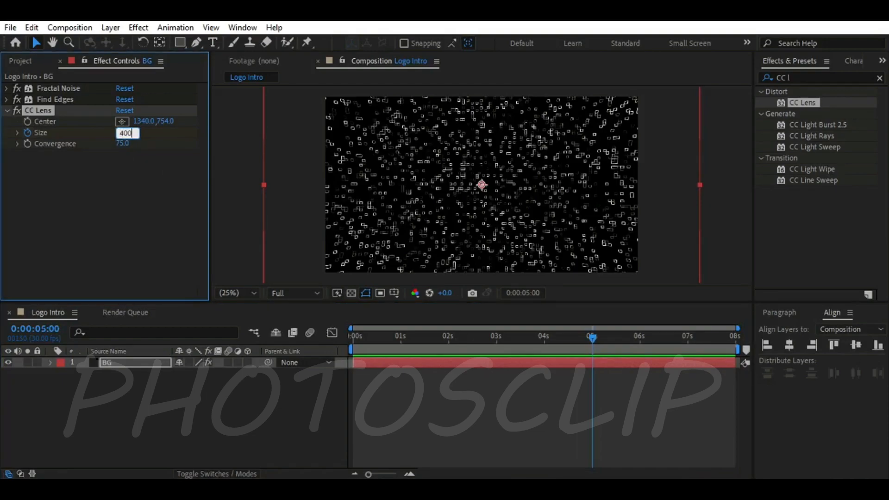
{"action": "key", "text": "Return"}
{"action": "left_click_drag", "start_coordinate": [585, 337], "coordinate": [285, 337]}
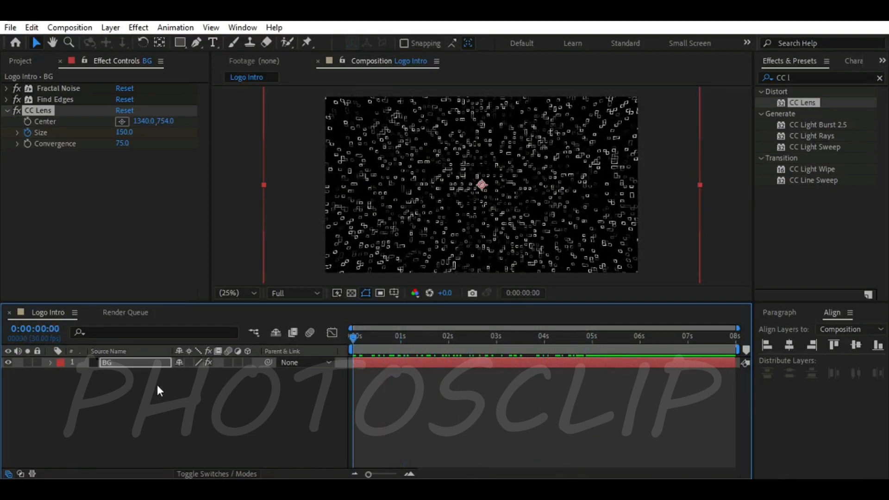
Set the BG layer's opacity to 50% and hide the layer
{"action": "left_click", "coordinate": [147, 361]}
{"action": "key", "text": "t"}
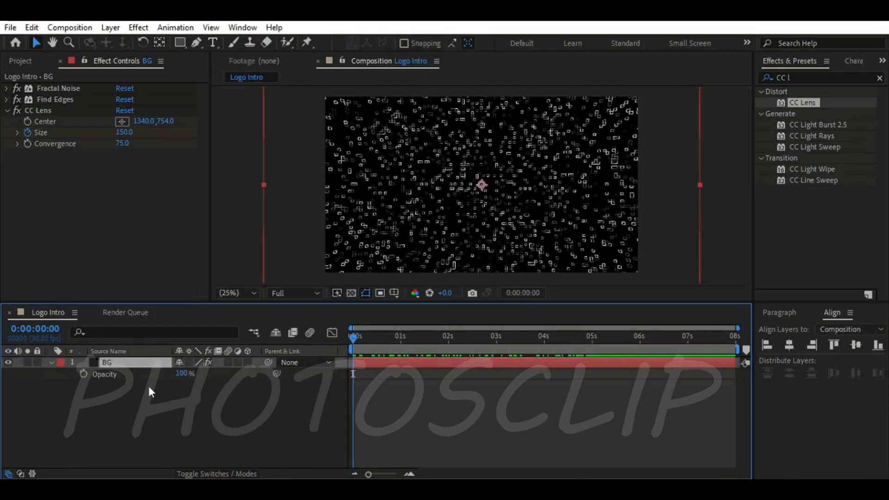
{"action": "left_click", "coordinate": [133, 394]}
{"action": "left_click", "coordinate": [182, 374]}
{"action": "type", "text": "50"}
{"action": "key", "text": "Return"}
{"action": "left_click_drag", "start_coordinate": [346, 338], "coordinate": [246, 384]}
{"action": "left_click", "coordinate": [247, 385]}
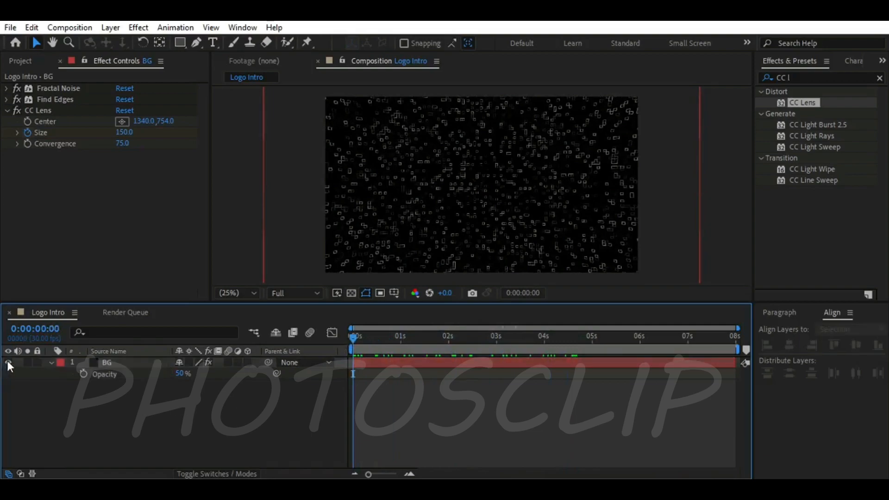
{"action": "left_click", "coordinate": [8, 363]}
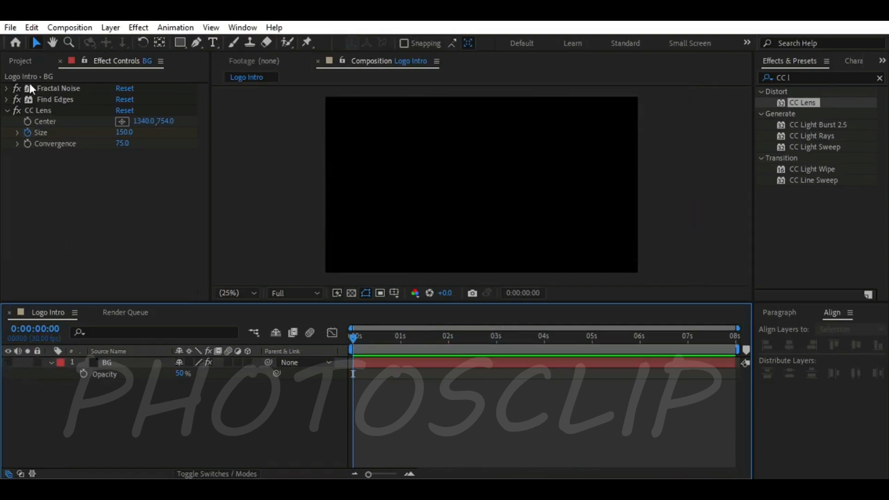
Import the logo image 11.png and add it to the Logo Intro timeline below the BG layer
{"action": "left_click", "coordinate": [22, 62]}
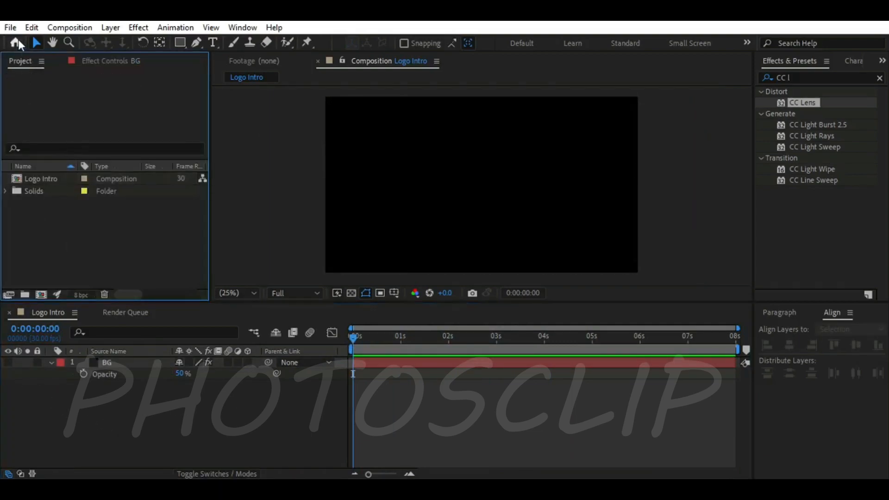
{"action": "left_click", "coordinate": [10, 27]}
{"action": "left_click", "coordinate": [221, 179]}
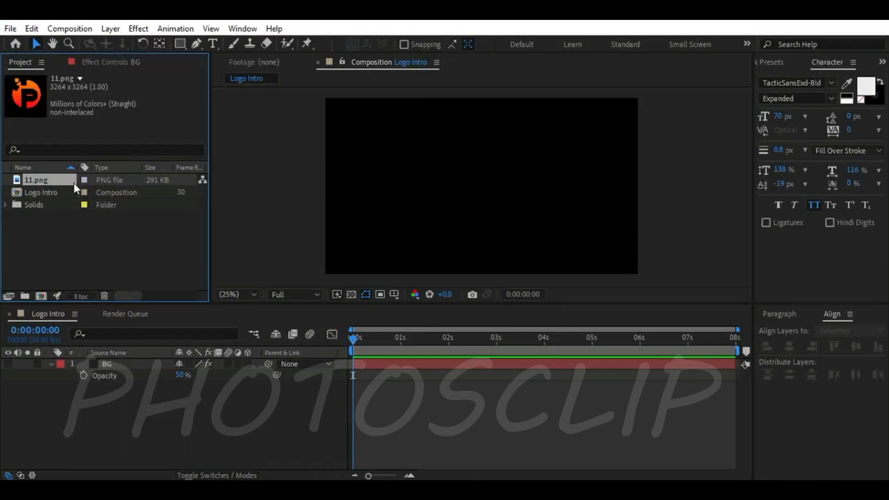
{"action": "left_click_drag", "start_coordinate": [72, 178], "coordinate": [150, 382]}
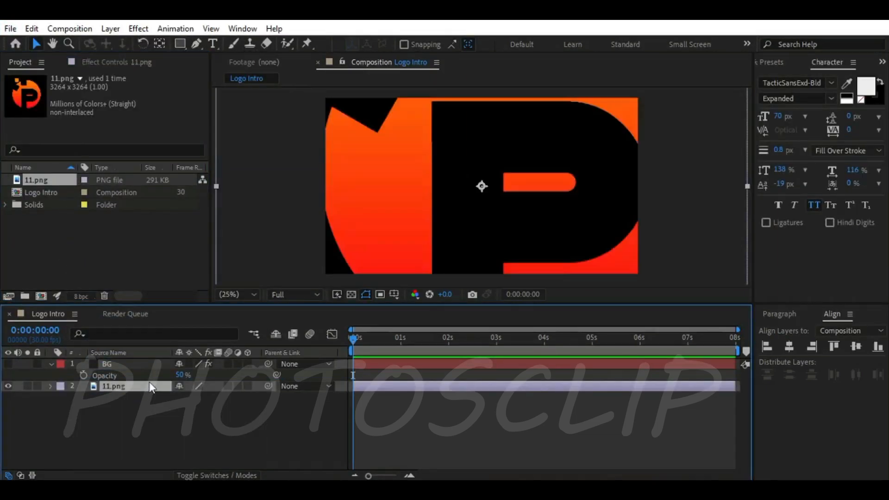
Scale the 11.png logo layer down to 29% and center it horizontally in the composition
{"action": "key", "text": "s"}
{"action": "left_click_drag", "start_coordinate": [194, 401], "coordinate": [149, 401]}
{"action": "left_click", "coordinate": [141, 416]}
{"action": "left_click", "coordinate": [144, 386]}
{"action": "left_click", "coordinate": [790, 347]}
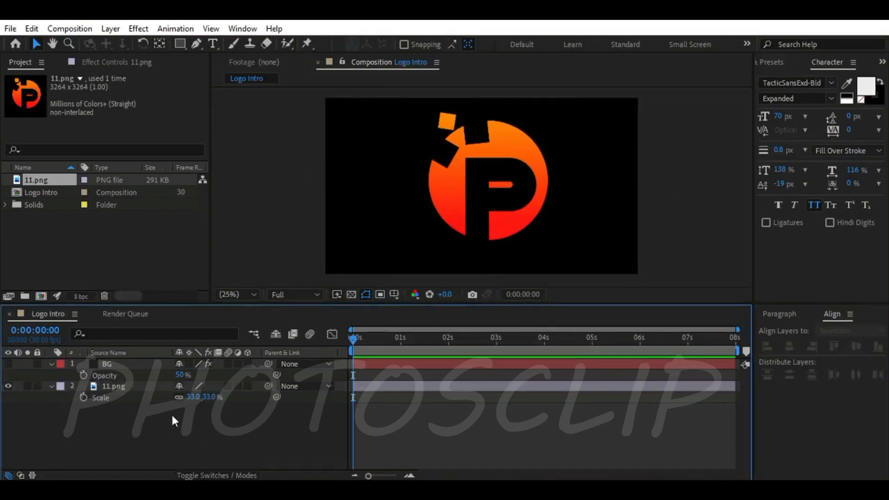
{"action": "left_click_drag", "start_coordinate": [195, 398], "coordinate": [192, 398]}
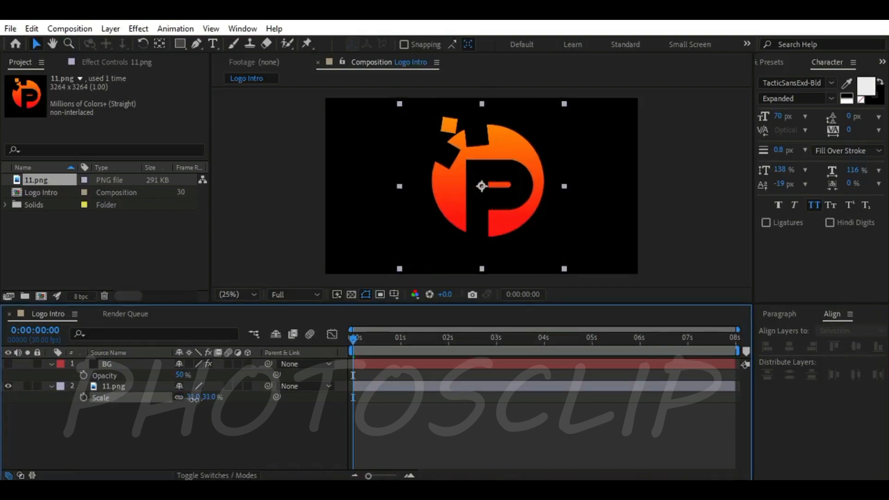
{"action": "left_click", "coordinate": [98, 428]}
Add a text layer reading PHOTOSCLIP just below the logo
{"action": "left_click", "coordinate": [212, 43]}
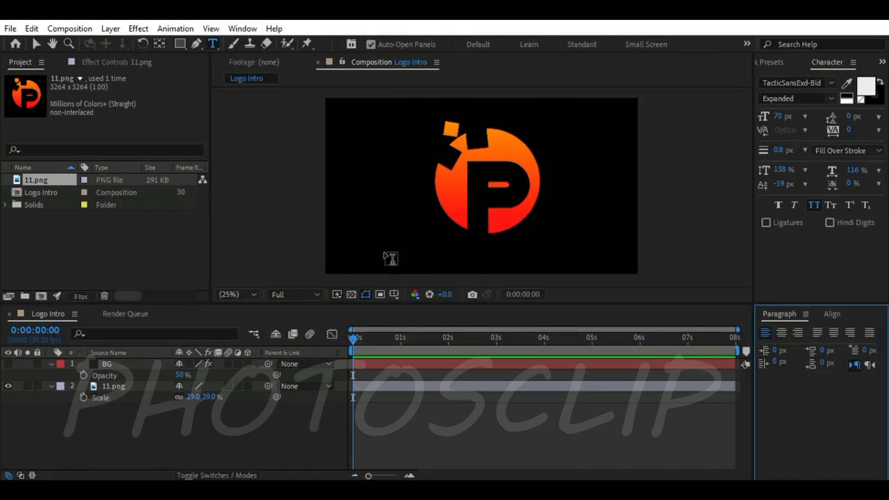
{"action": "left_click", "coordinate": [426, 250]}
{"action": "type", "text": "PH"}
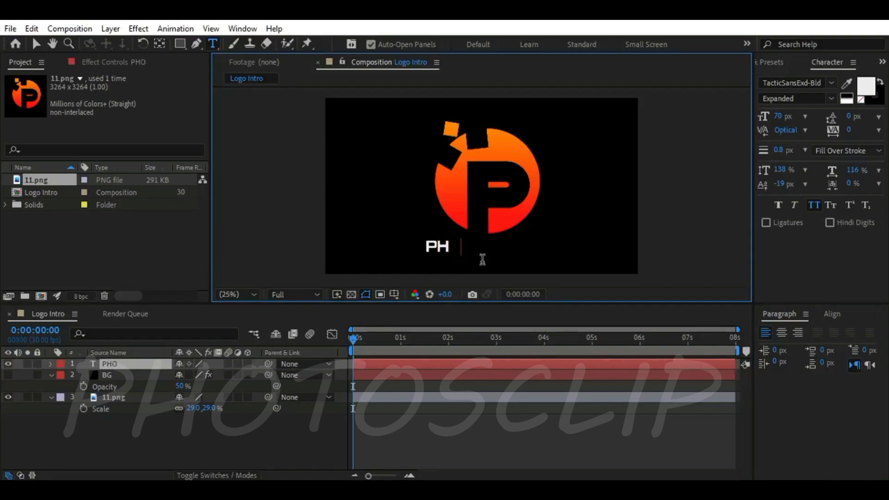
{"action": "type", "text": "OTOSCLIP"}
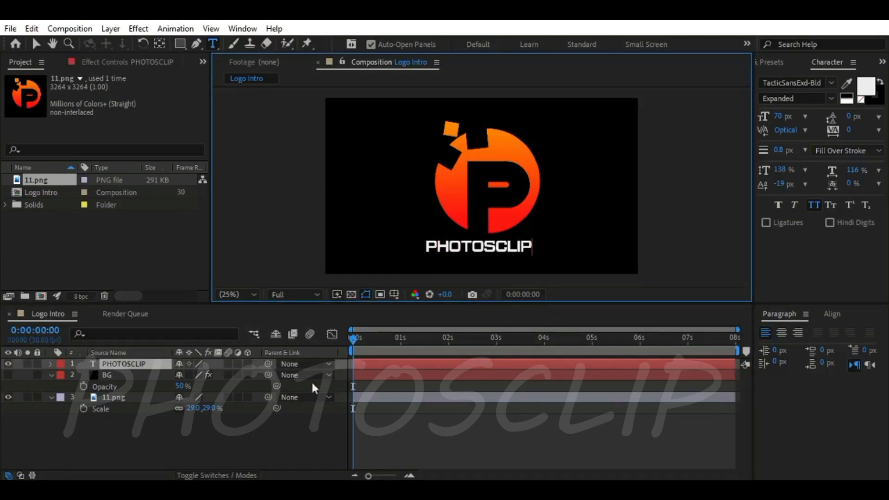
Set the PHOTOSCLIP text's horizontal scale to 130%
{"action": "double_click", "coordinate": [139, 364]}
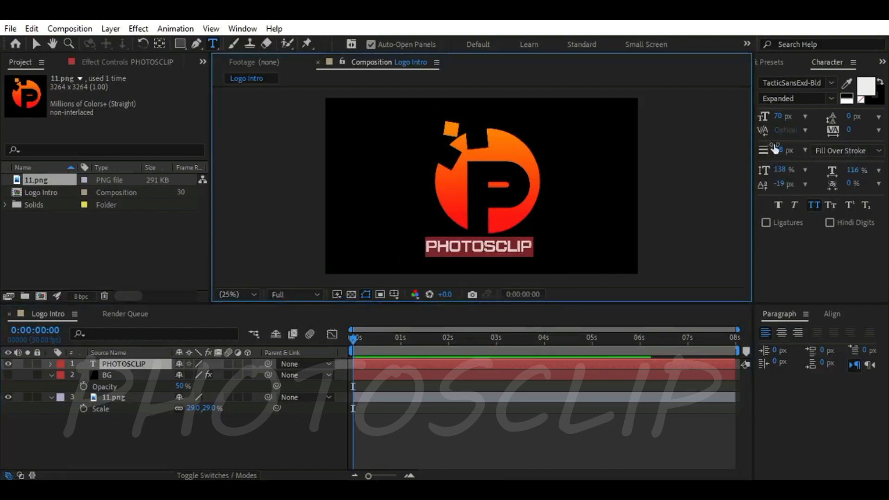
{"action": "left_click", "coordinate": [833, 131]}
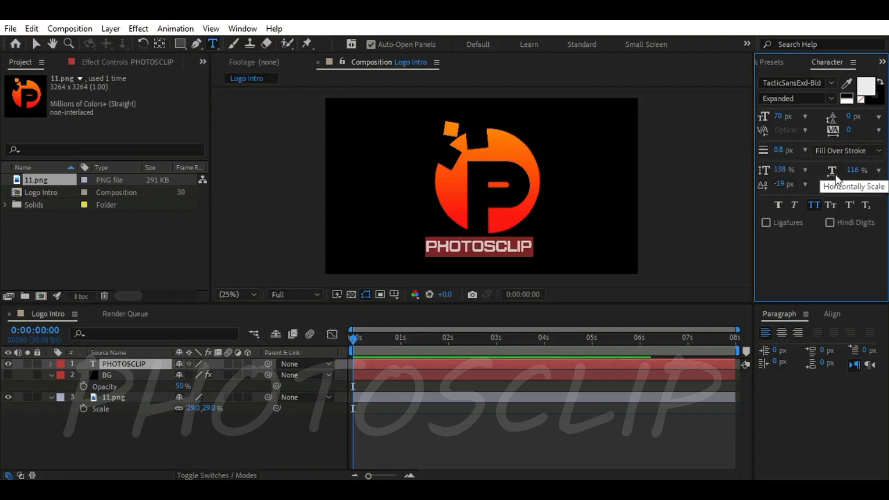
{"action": "left_click_drag", "start_coordinate": [853, 170], "coordinate": [867, 171]}
Center the PHOTOSCLIP text horizontally and vertically in the composition
{"action": "left_click", "coordinate": [832, 313]}
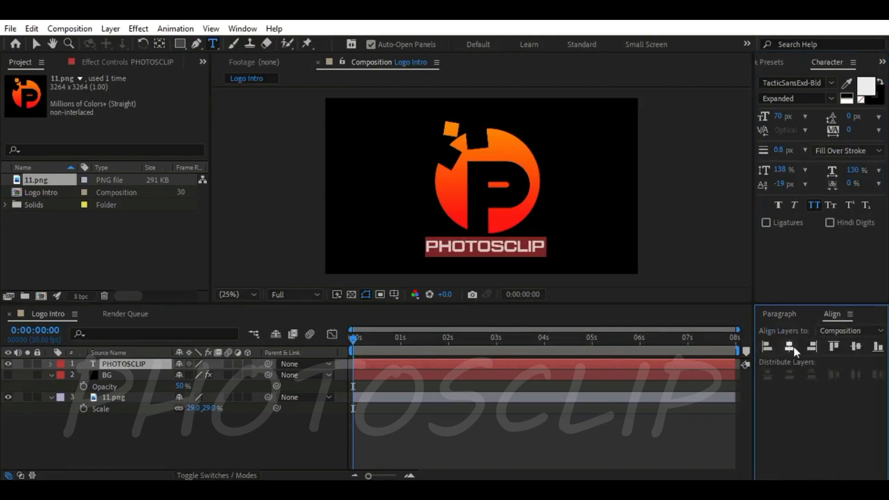
{"action": "left_click", "coordinate": [855, 345]}
{"action": "left_click", "coordinate": [790, 346]}
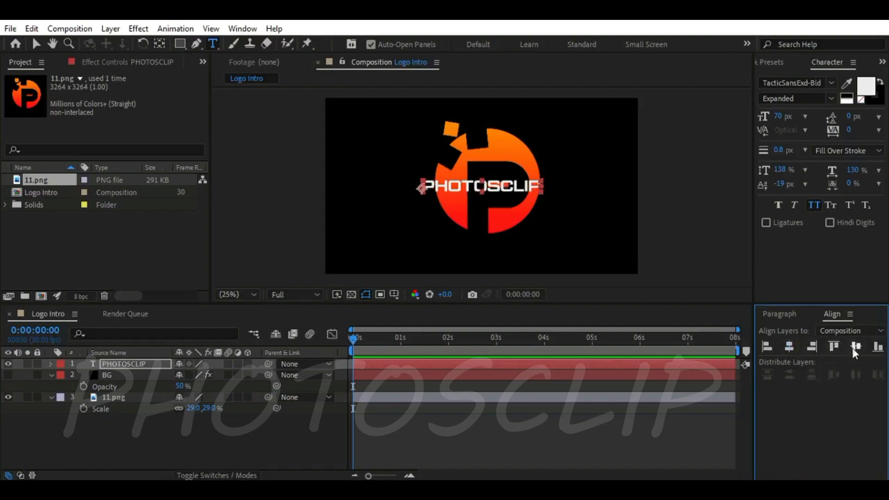
Nudge the PHOTOSCLIP text straight down until it sits just beneath the circular logo
{"action": "left_click", "coordinate": [149, 364]}
{"action": "key", "text": "Down"}
{"action": "key", "text": "Down"}
{"action": "key", "text": "Down"}
{"action": "key", "text": "Down"}
{"action": "key", "text": "Down"}
{"action": "key", "text": "Down"}
{"action": "key", "text": "Down"}
{"action": "key", "text": "Down"}
{"action": "key", "text": "Down"}
{"action": "key", "text": "Down"}
{"action": "key", "text": "Down"}
{"action": "key", "text": "Down"}
{"action": "key", "text": "Down"}
{"action": "key", "text": "Down"}
{"action": "key", "text": "Down"}
{"action": "key", "text": "Down"}
{"action": "key", "text": "Down"}
{"action": "key", "text": "Down"}
{"action": "key", "text": "Down"}
{"action": "key", "text": "Down"}
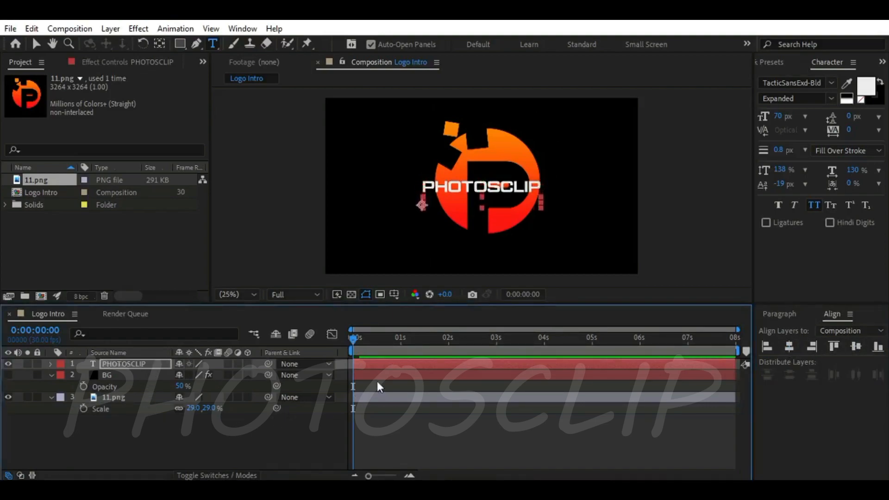
{"action": "key", "text": "Down"}
{"action": "key", "text": "Down"}
{"action": "key", "text": "Down"}
{"action": "key", "text": "Down"}
{"action": "key", "text": "Down"}
{"action": "key", "text": "Down"}
{"action": "key", "text": "Down"}
{"action": "key", "text": "Down"}
{"action": "key", "text": "Down"}
{"action": "key", "text": "Down"}
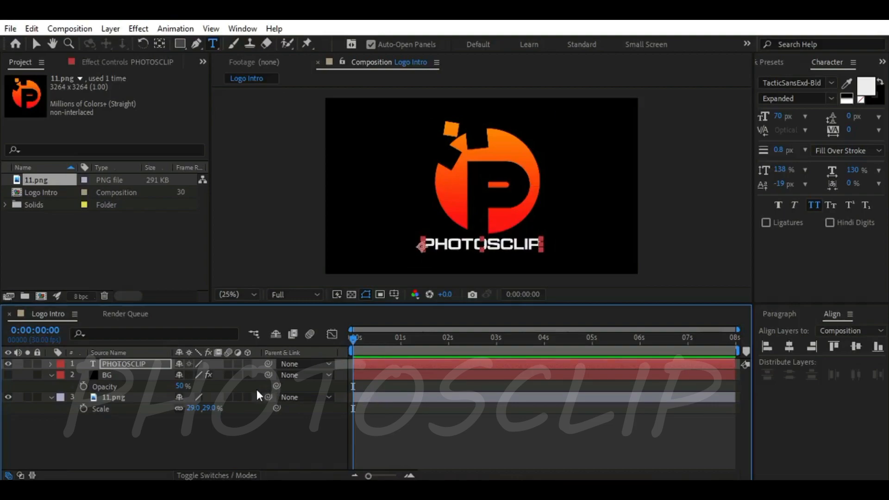
{"action": "left_click", "coordinate": [132, 432]}
Place the 11.png layer above BG and pre-compose it with the PHOTOSCLIP text as "Logo / Text Com", moving all attributes
{"action": "left_click", "coordinate": [146, 363]}
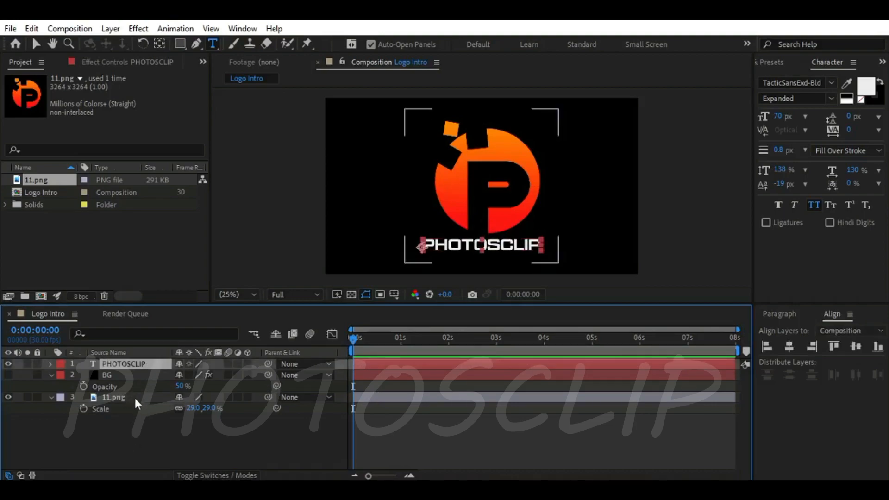
{"action": "left_click_drag", "start_coordinate": [129, 393], "coordinate": [146, 368]}
{"action": "left_click", "coordinate": [146, 365], "text": "shift"}
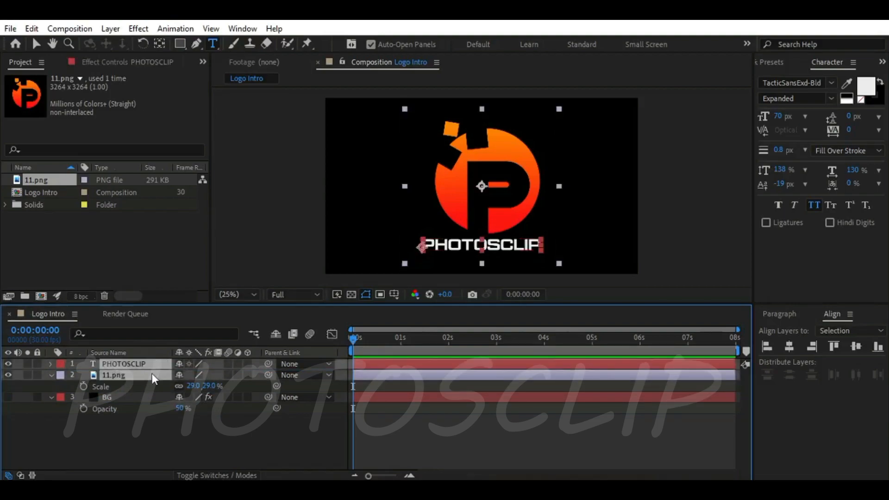
{"action": "right_click", "coordinate": [149, 374]}
{"action": "left_click", "coordinate": [198, 411]}
{"action": "type", "text": "Logo / Tex"}
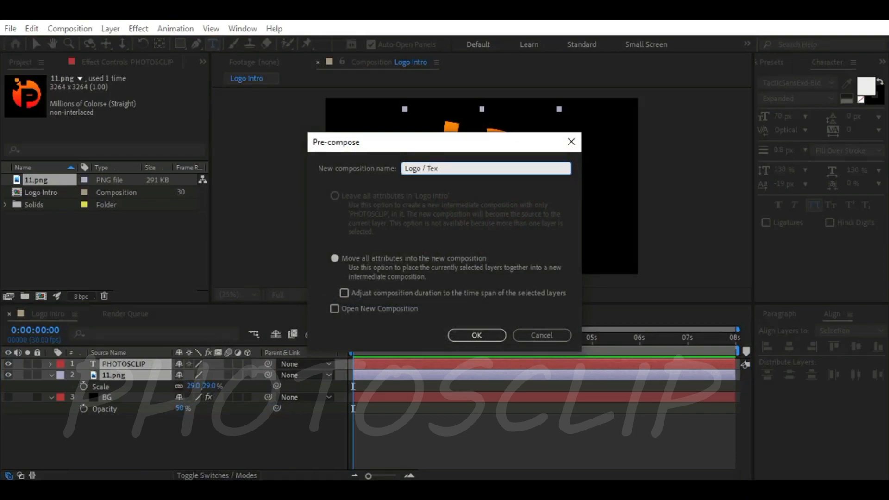
{"action": "type", "text": "t Com"}
{"action": "left_click", "coordinate": [477, 335]}
{"action": "left_click", "coordinate": [159, 419]}
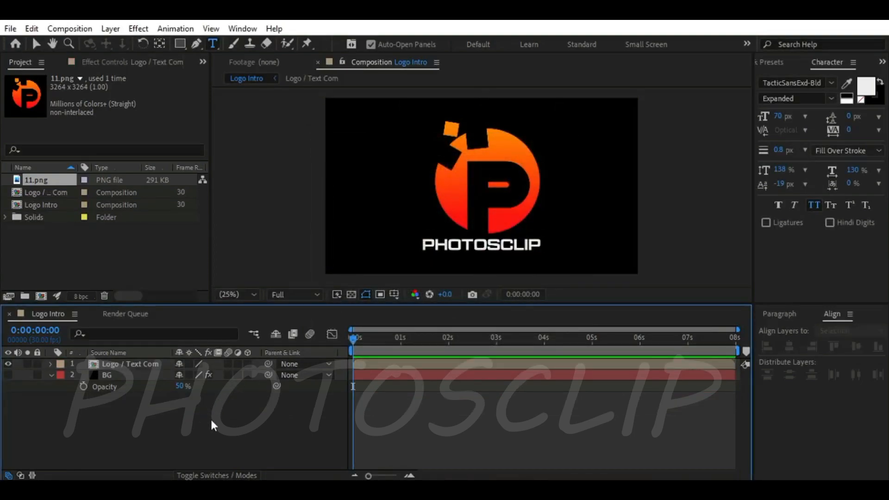
Apply the Vegas effect to the Logo / Text Com layer and set its blend mode to Transparent
{"action": "key", "text": "v"}
{"action": "left_click", "coordinate": [141, 363]}
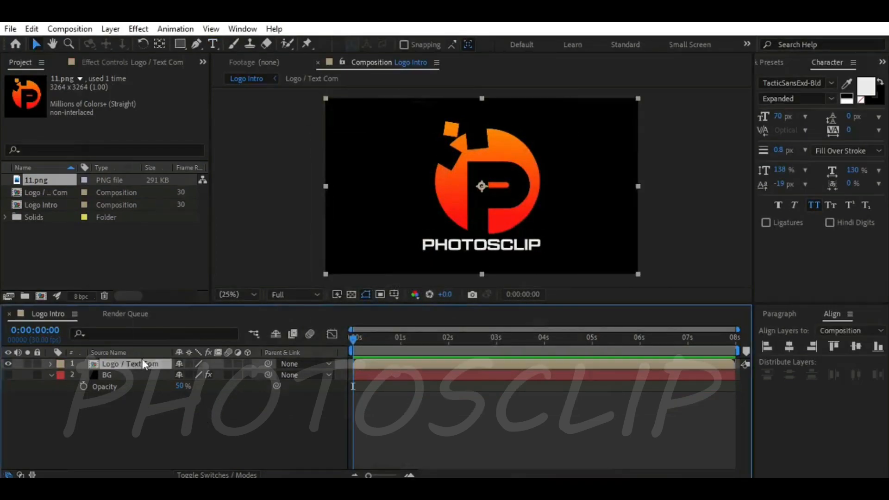
{"action": "left_click", "coordinate": [778, 64]}
{"action": "left_click", "coordinate": [799, 79]}
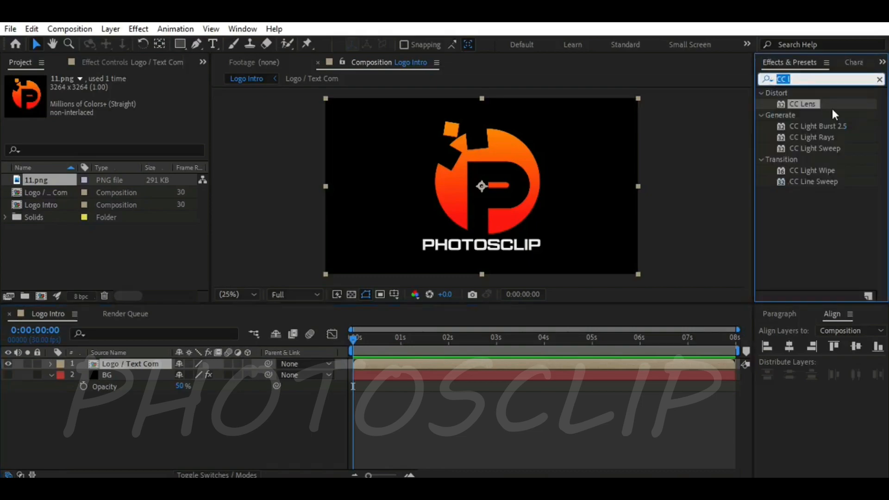
{"action": "type", "text": "veg"}
{"action": "left_click_drag", "start_coordinate": [797, 104], "coordinate": [136, 364]}
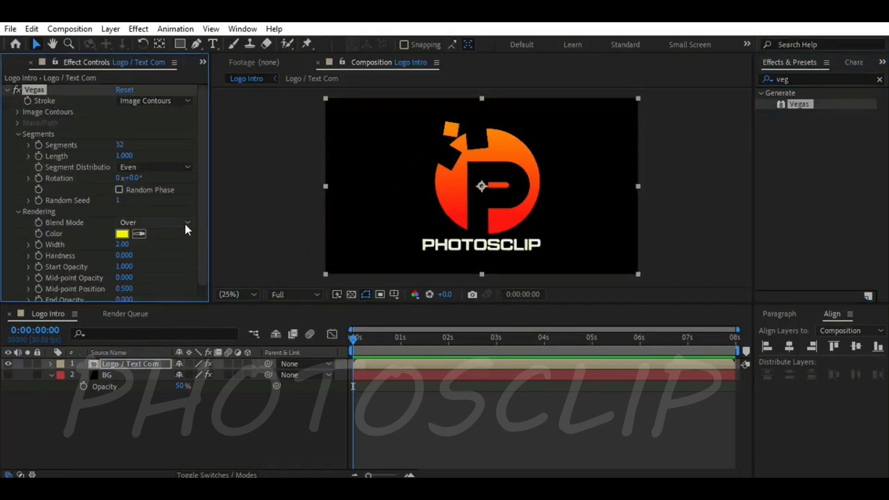
{"action": "left_click", "coordinate": [163, 220]}
{"action": "left_click", "coordinate": [137, 235]}
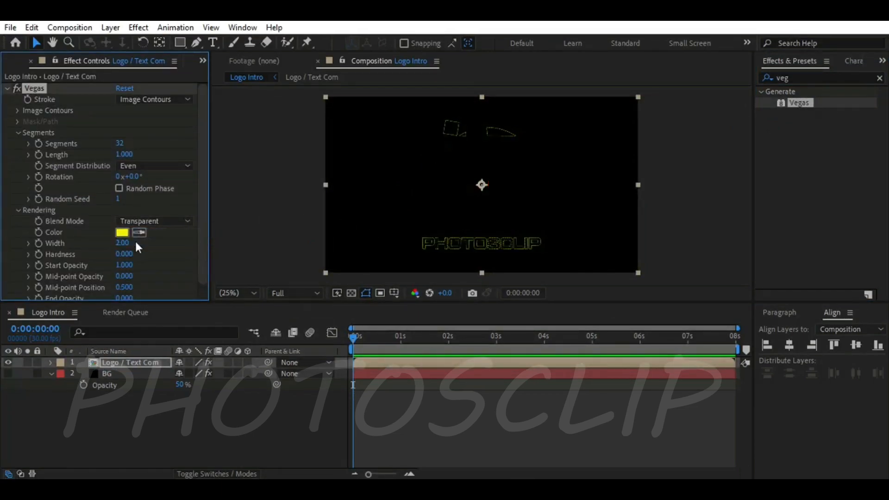
Set the Vegas effect to 1 segment with a length of 0.5 and enable Random Phase
{"action": "left_click", "coordinate": [120, 144]}
{"action": "type", "text": "1"}
{"action": "key", "text": "Return"}
{"action": "left_click", "coordinate": [123, 154]}
{"action": "type", "text": "0.5"}
{"action": "key", "text": "Return"}
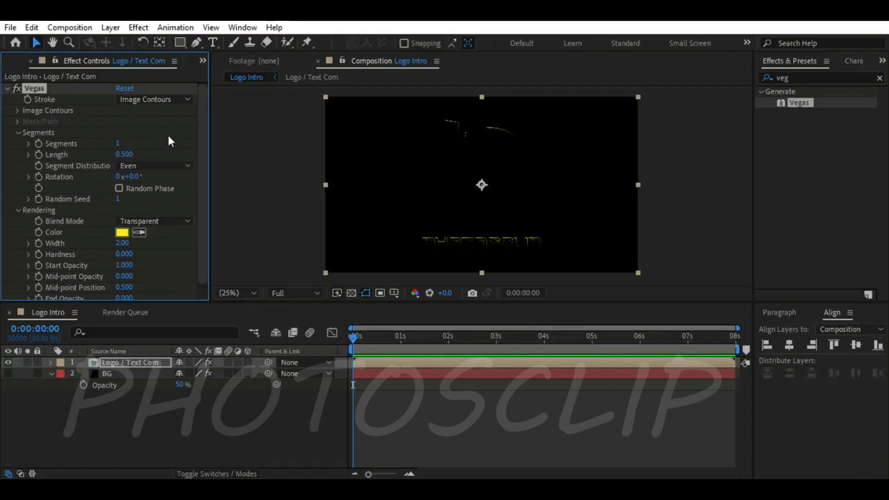
{"action": "left_click", "coordinate": [119, 188]}
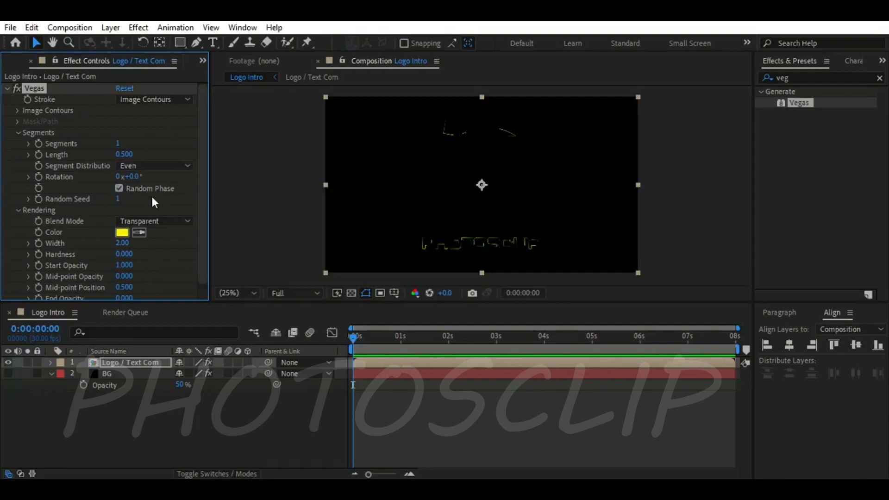
Set the Vegas stroke width to 3.5 and its hardness to 1
{"action": "left_click", "coordinate": [122, 243]}
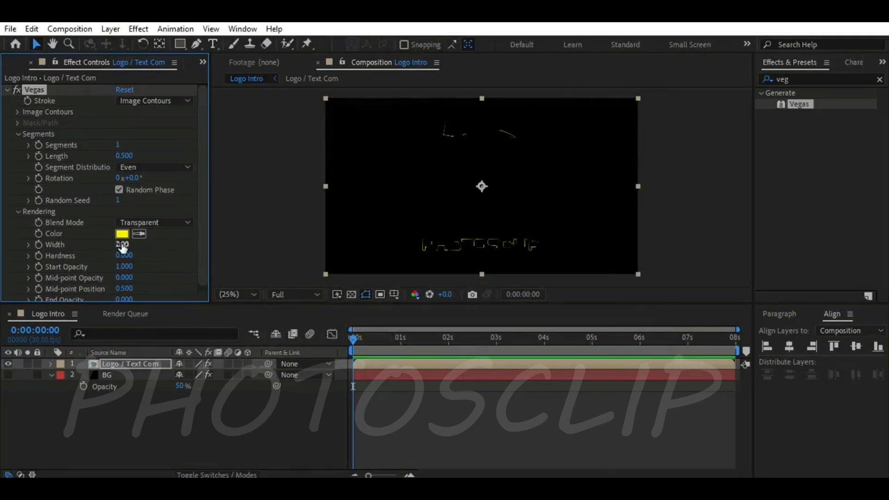
{"action": "type", "text": "3.5"}
{"action": "key", "text": "Return"}
{"action": "left_click", "coordinate": [124, 255]}
{"action": "type", "text": "1"}
{"action": "key", "text": "Return"}
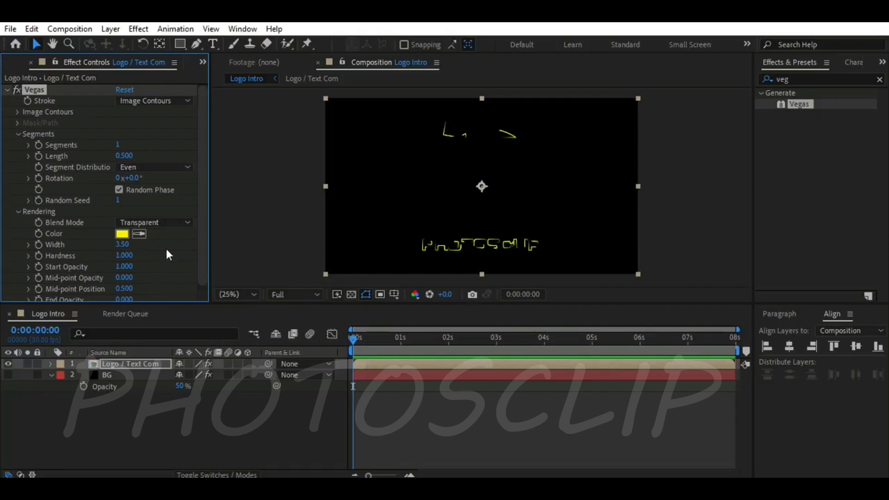
In Vegas's image contours, set the channel to Alpha and render only the Selected Contour
{"action": "left_click", "coordinate": [19, 112]}
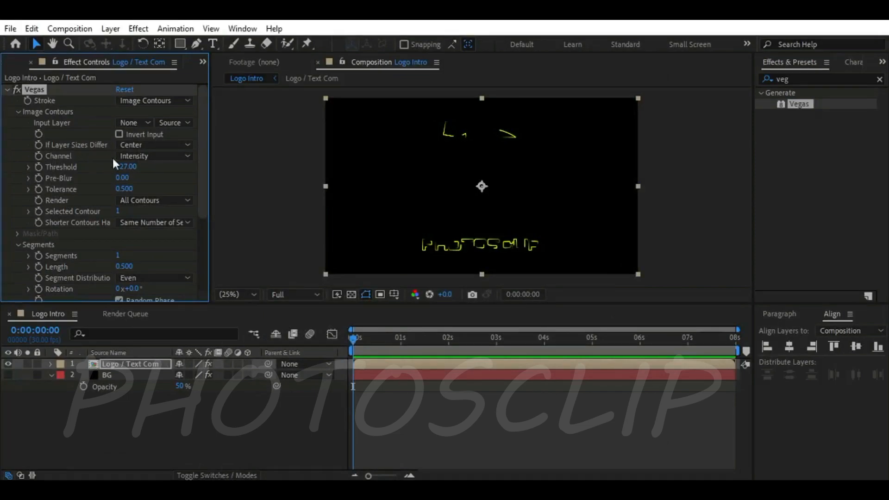
{"action": "left_click", "coordinate": [158, 156]}
{"action": "left_click", "coordinate": [156, 226]}
{"action": "left_click", "coordinate": [157, 202]}
{"action": "left_click", "coordinate": [139, 226]}
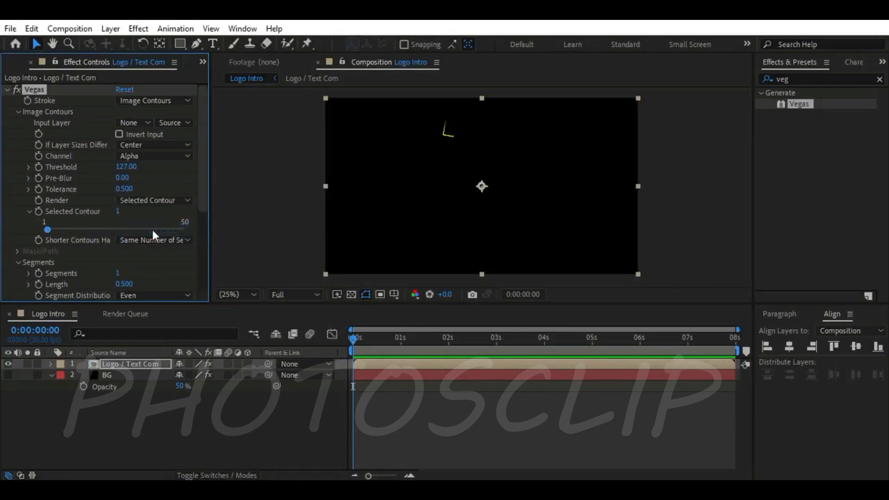
Add the expression random(10) to Vegas's Selected Contour and preview the flickering outlines
{"action": "left_click", "coordinate": [38, 211], "text": "alt"}
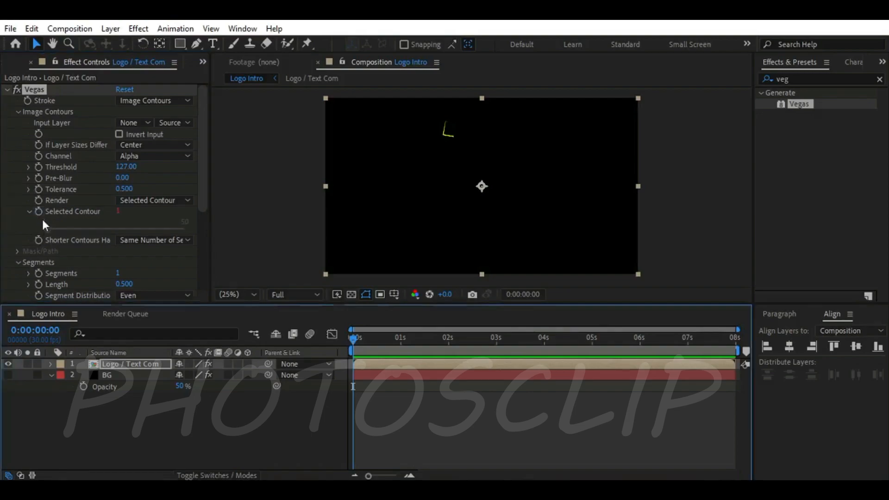
{"action": "type", "text": "r"}
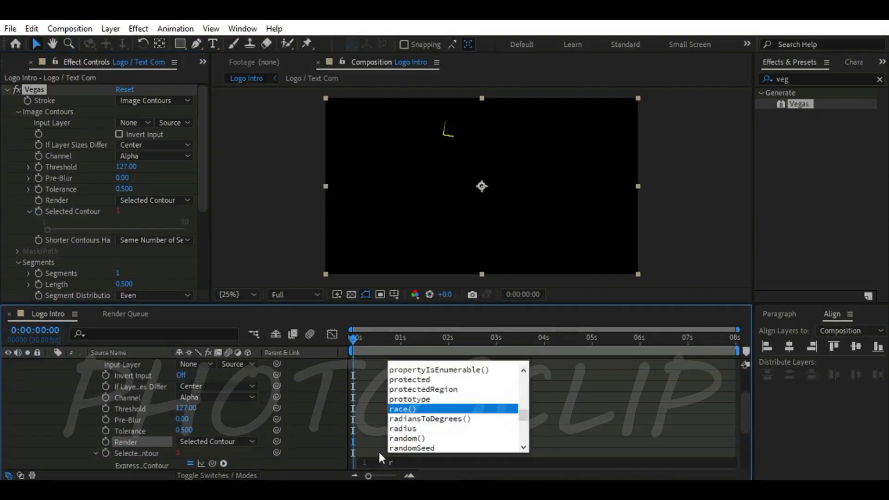
{"action": "type", "text": "andom"}
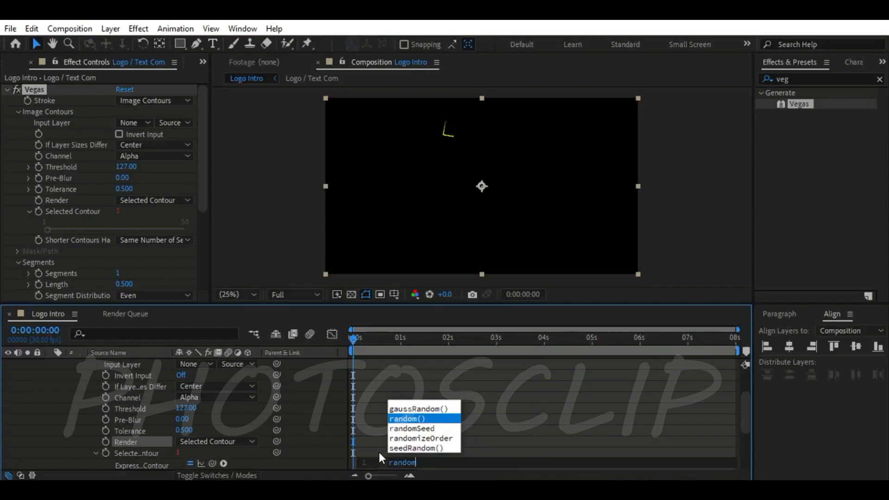
{"action": "type", "text": "(10)"}
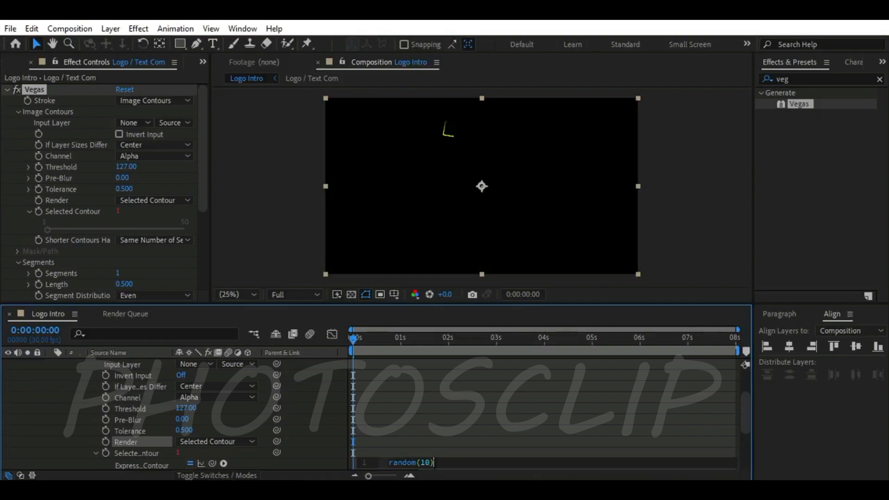
{"action": "left_click", "coordinate": [351, 335]}
{"action": "key", "text": "space"}
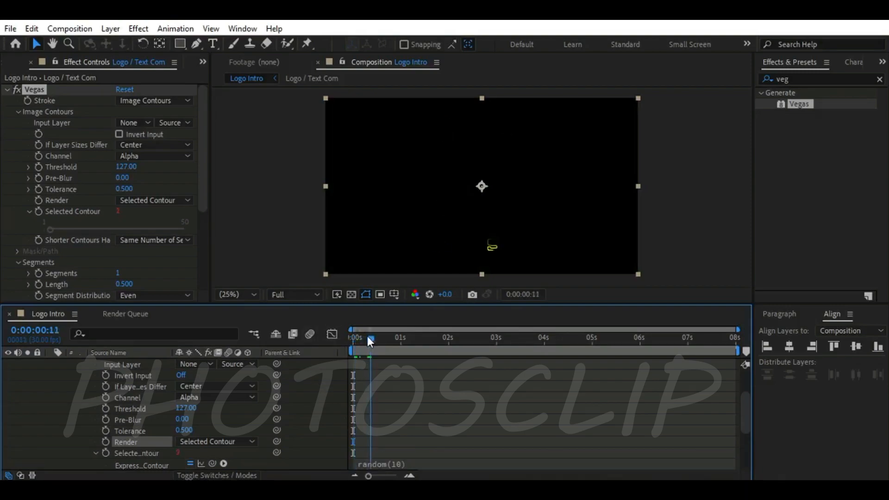
{"action": "left_click_drag", "start_coordinate": [490, 344], "coordinate": [352, 366]}
Apply Compound Blur to the Logo / Text Com layer with a maximum blur of 30 and check it at 0:00:00:21
{"action": "left_click", "coordinate": [6, 89]}
{"action": "scroll", "coordinate": [81, 388], "scroll_direction": "up", "scroll_amount": 3}
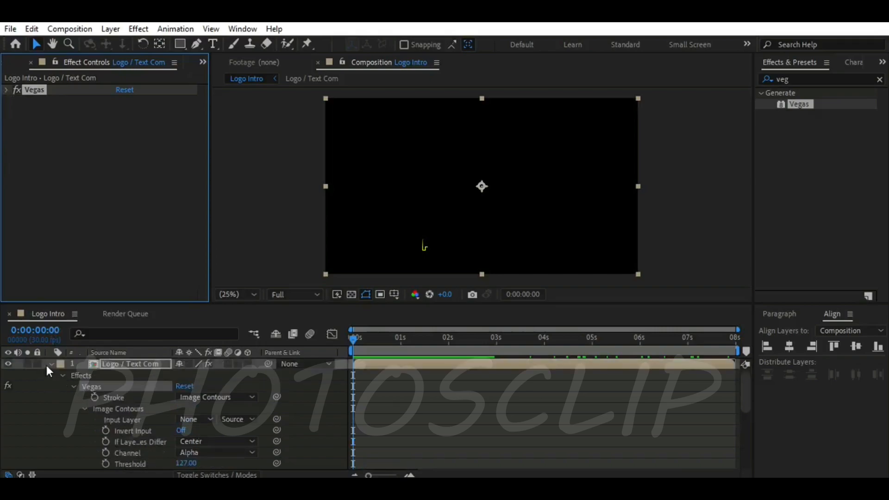
{"action": "left_click", "coordinate": [770, 79]}
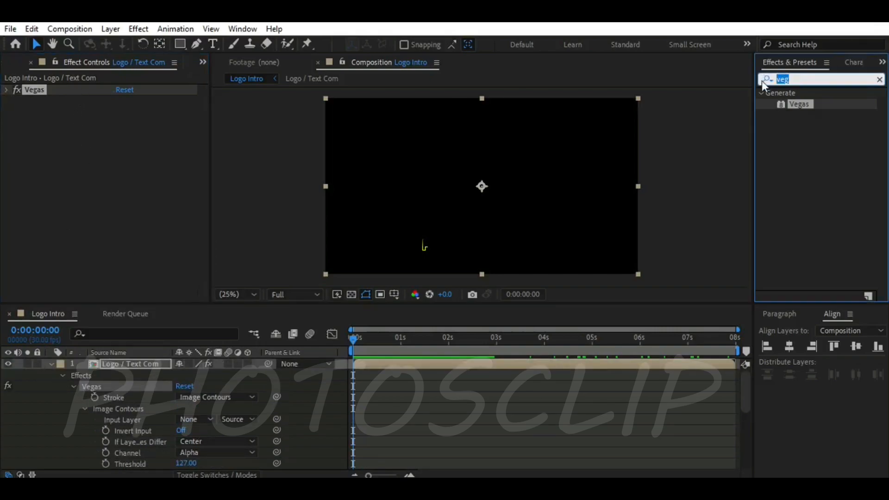
{"action": "type", "text": "com"}
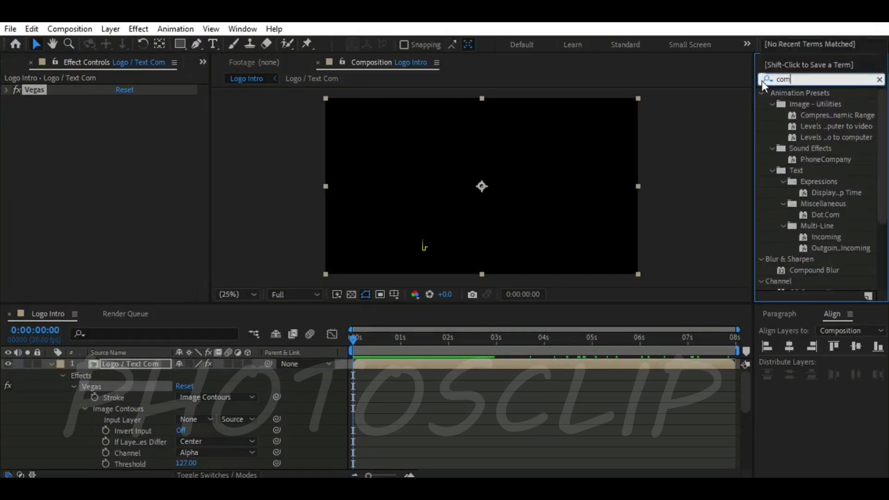
{"action": "type", "text": "pou"}
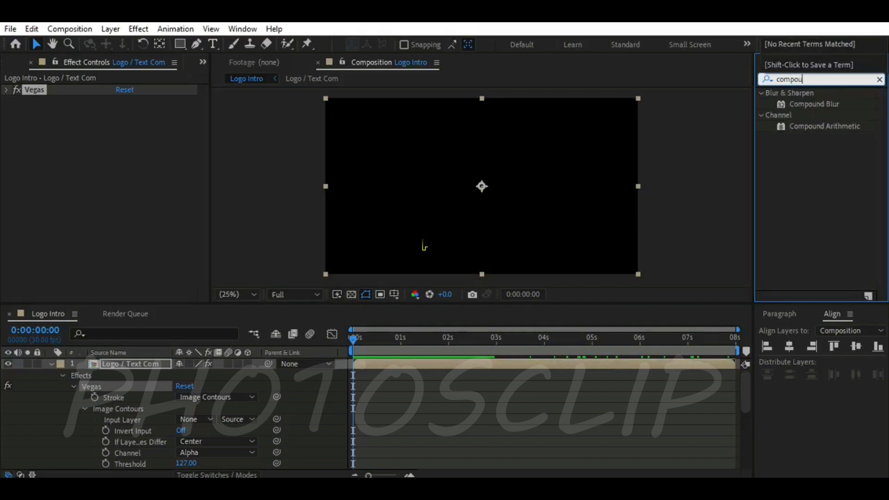
{"action": "type", "text": "n"}
{"action": "double_click", "coordinate": [830, 107]}
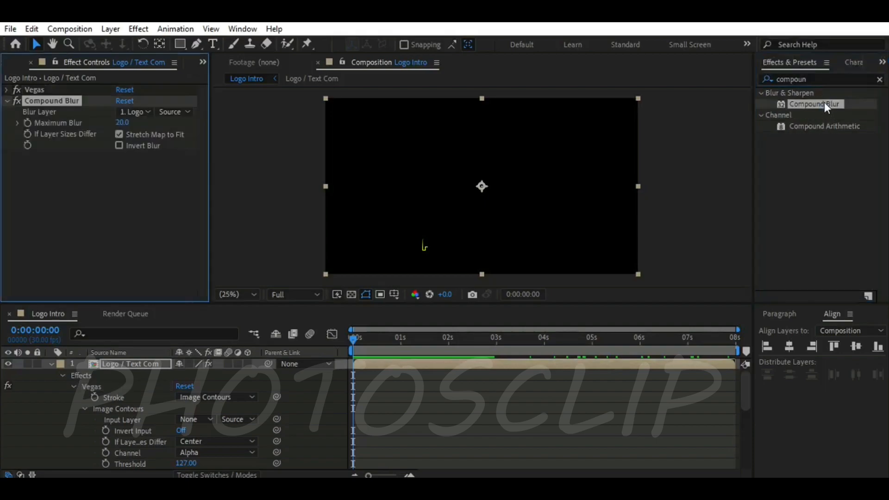
{"action": "left_click", "coordinate": [122, 122]}
{"action": "key", "text": "Return"}
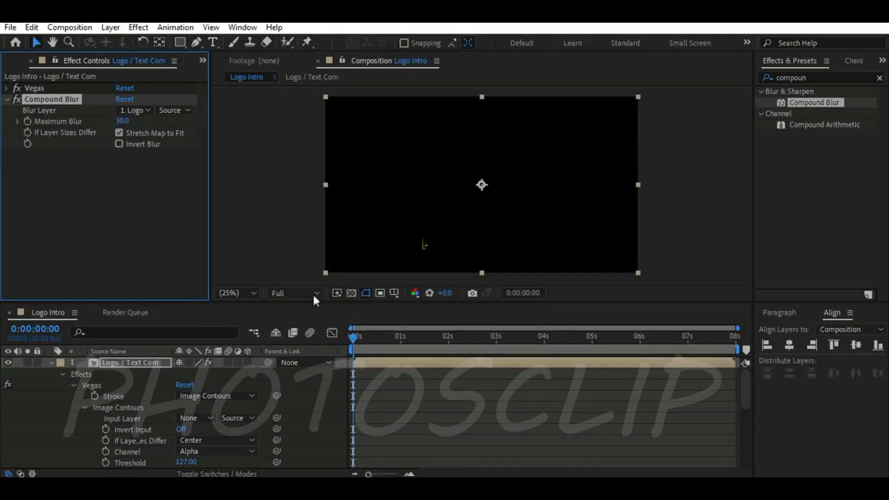
{"action": "left_click_drag", "start_coordinate": [350, 337], "coordinate": [387, 337]}
{"action": "left_click", "coordinate": [94, 203]}
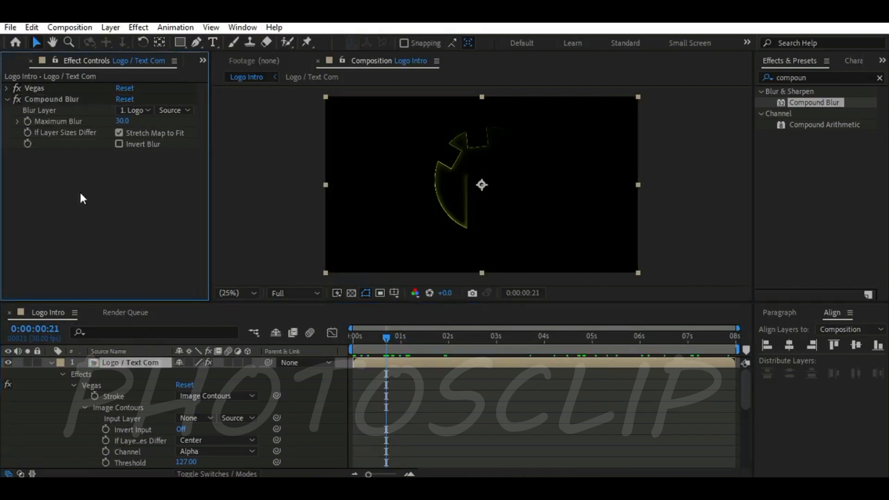
Apply the Curves color correction effect to the Logo / Text Com layer after Compound Blur
{"action": "left_click", "coordinate": [7, 100]}
{"action": "left_click", "coordinate": [808, 77]}
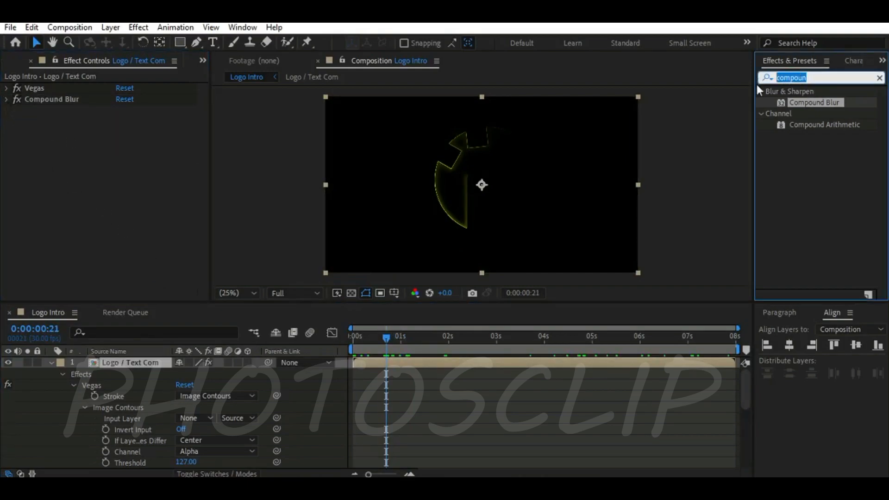
{"action": "type", "text": "cur"}
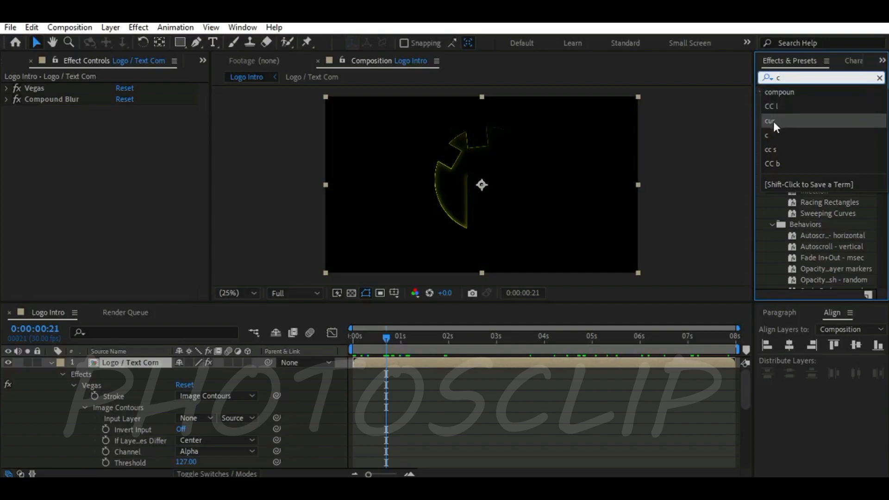
{"action": "left_click", "coordinate": [773, 120]}
{"action": "left_click", "coordinate": [817, 227]}
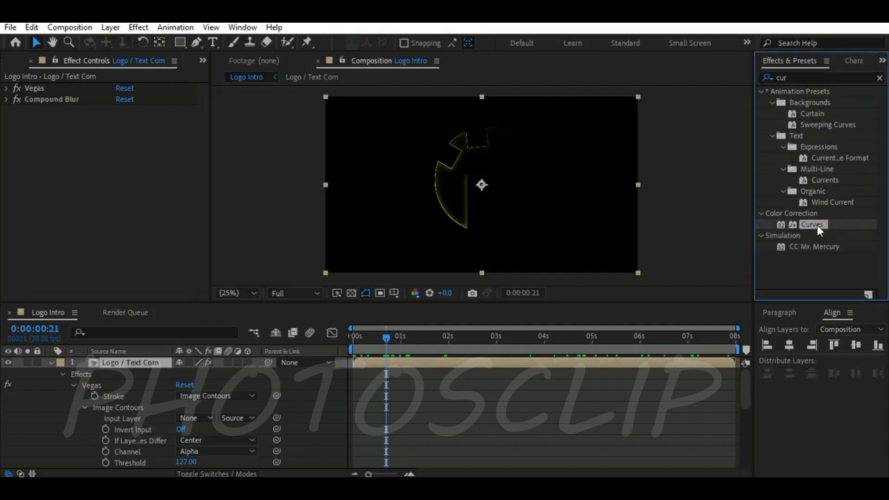
{"action": "double_click", "coordinate": [817, 225]}
Bow the Alpha channel curve strongly upward through the midtones and duplicate the Curves effect
{"action": "left_click", "coordinate": [153, 99]}
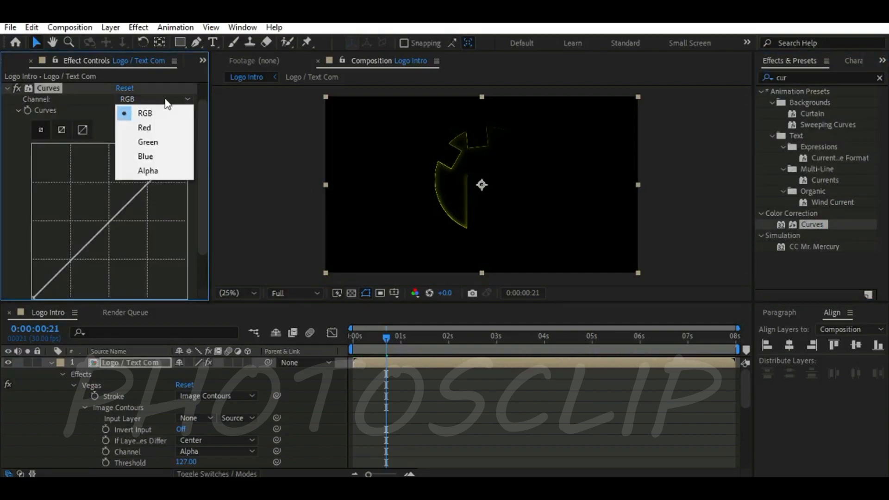
{"action": "left_click", "coordinate": [155, 171]}
{"action": "left_click_drag", "start_coordinate": [125, 205], "coordinate": [79, 185]}
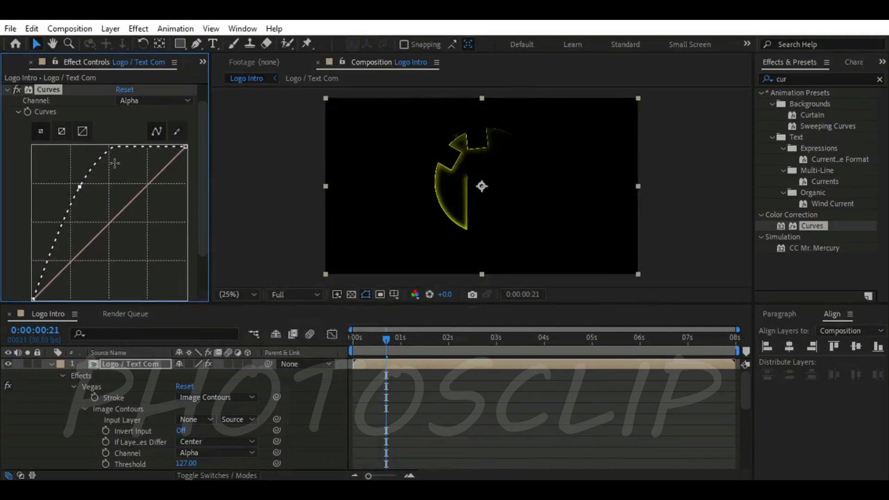
{"action": "left_click", "coordinate": [8, 90]}
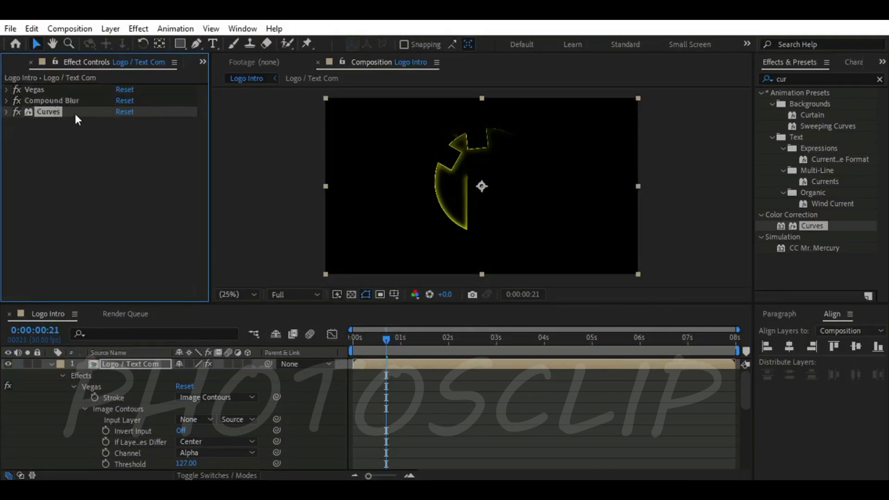
{"action": "key", "text": "ctrl+d"}
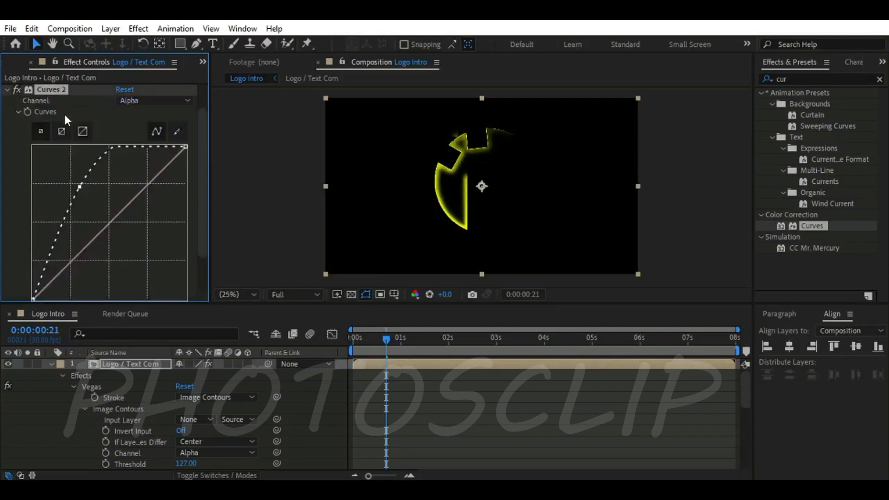
Soften the Alpha curve's upward bow in Curves 2 and apply Posterize Time to the Logo / Text Com layer
{"action": "left_click_drag", "start_coordinate": [79, 187], "coordinate": [93, 197]}
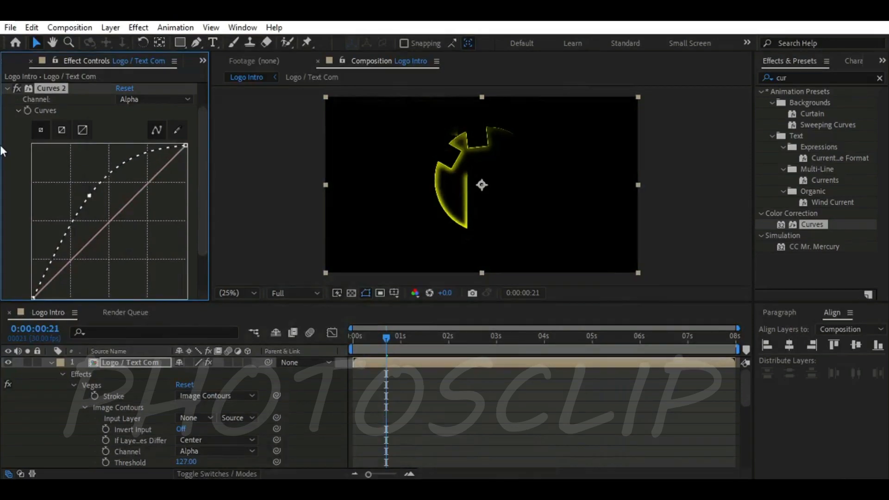
{"action": "left_click", "coordinate": [6, 89]}
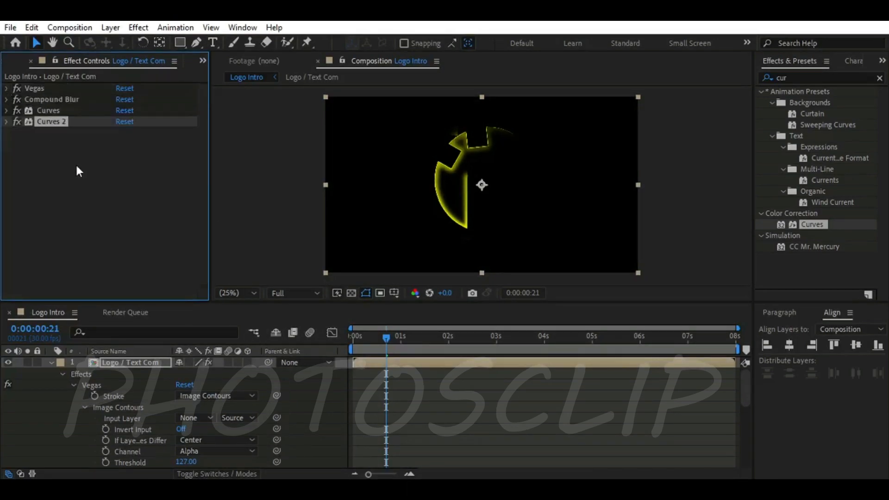
{"action": "left_click", "coordinate": [801, 78]}
{"action": "type", "text": "p"}
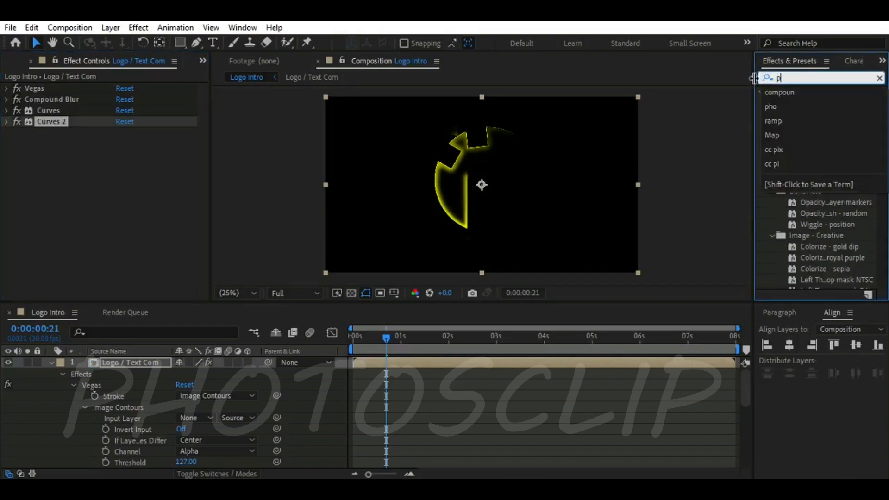
{"action": "type", "text": "ost"}
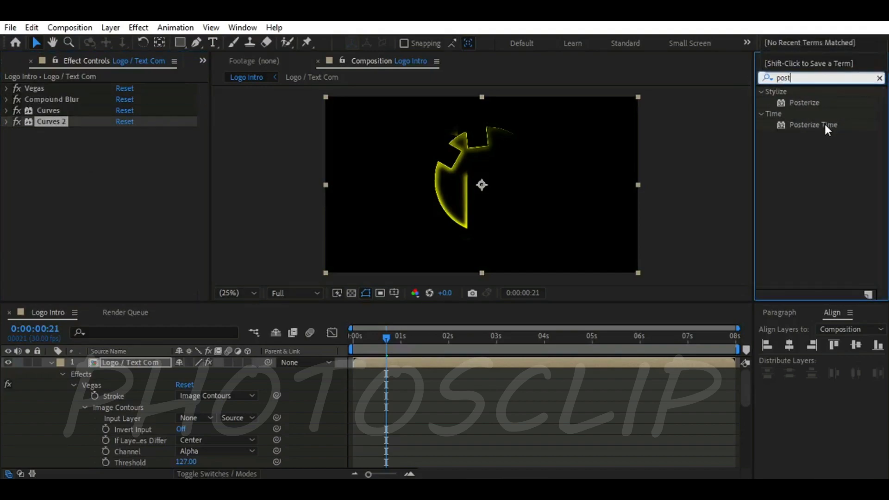
{"action": "left_click", "coordinate": [813, 124]}
{"action": "left_click_drag", "start_coordinate": [812, 124], "coordinate": [97, 185]}
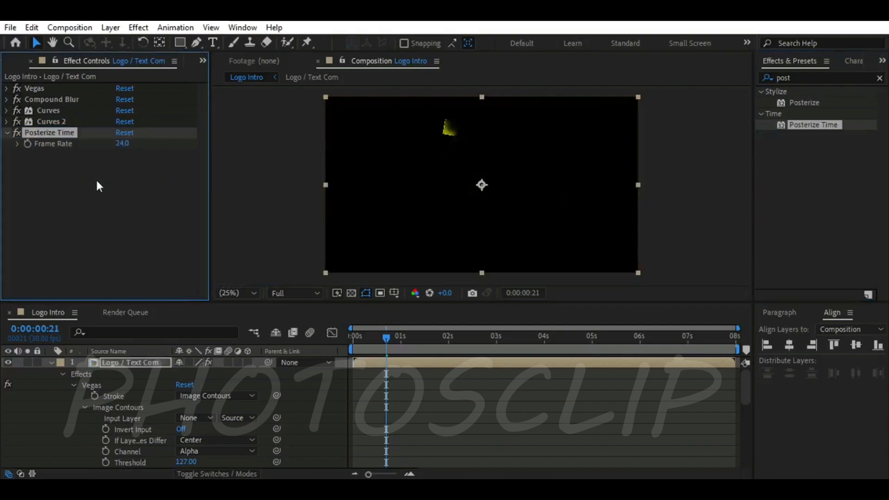
Set Posterize Time's frame rate to 12 and preview the flickering outlines from the start
{"action": "left_click", "coordinate": [121, 143]}
{"action": "type", "text": "12"}
{"action": "key", "text": "Return"}
{"action": "left_click_drag", "start_coordinate": [387, 338], "coordinate": [340, 340]}
{"action": "key", "text": "space"}
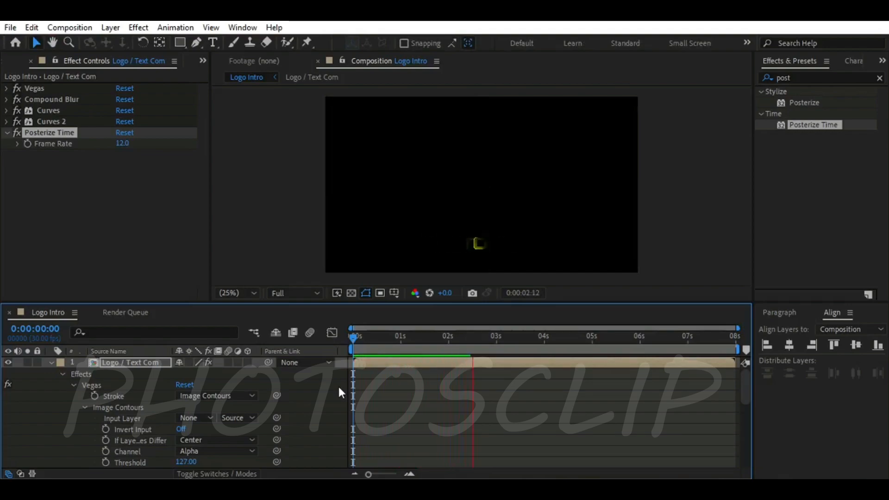
{"action": "left_click_drag", "start_coordinate": [519, 343], "coordinate": [342, 342]}
{"action": "key", "text": "space"}
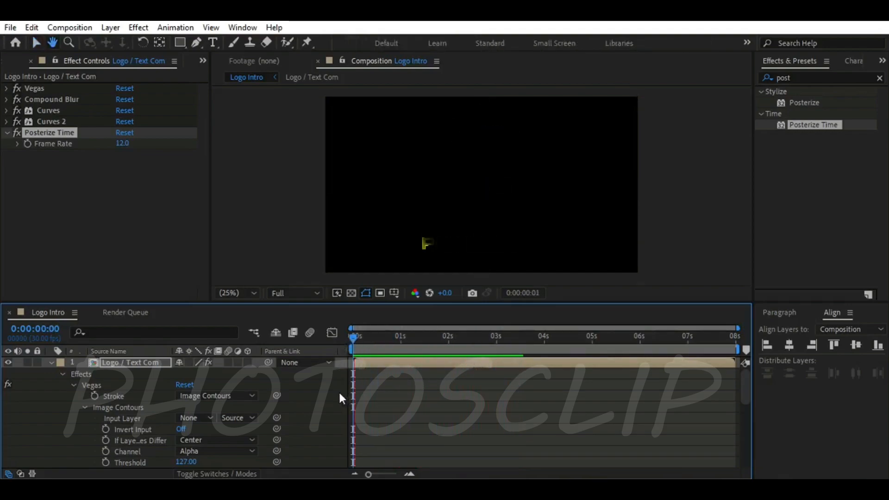
{"action": "left_click_drag", "start_coordinate": [463, 340], "coordinate": [391, 340]}
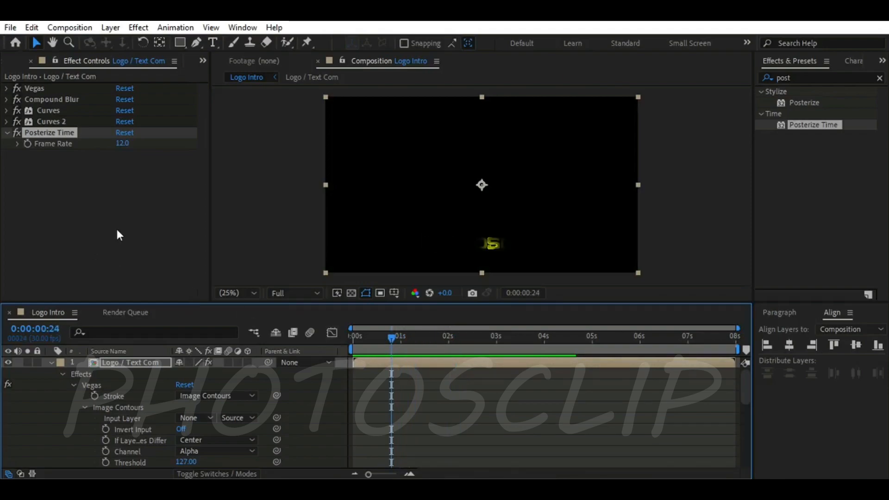
Duplicate the Logo / Text Com layer and rename the copy Logo / Text Com Ele
{"action": "key", "text": "u"}
{"action": "left_click", "coordinate": [182, 414]}
{"action": "left_click", "coordinate": [161, 362]}
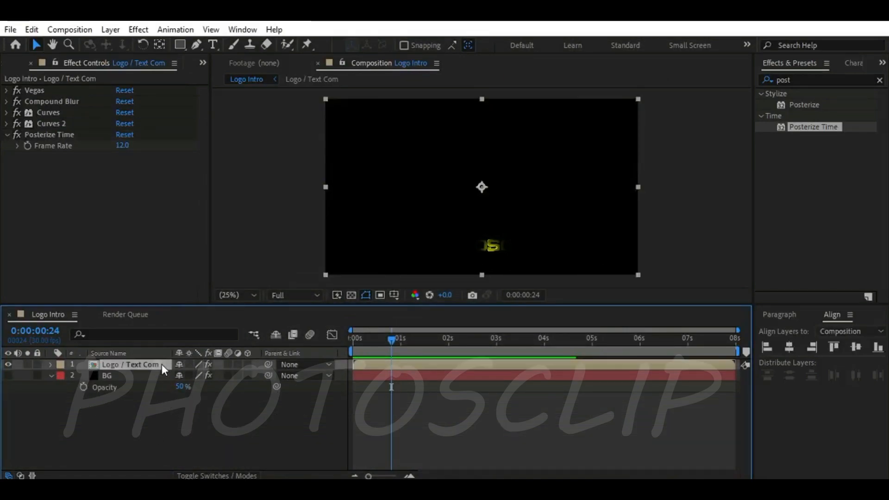
{"action": "left_click", "coordinate": [50, 375]}
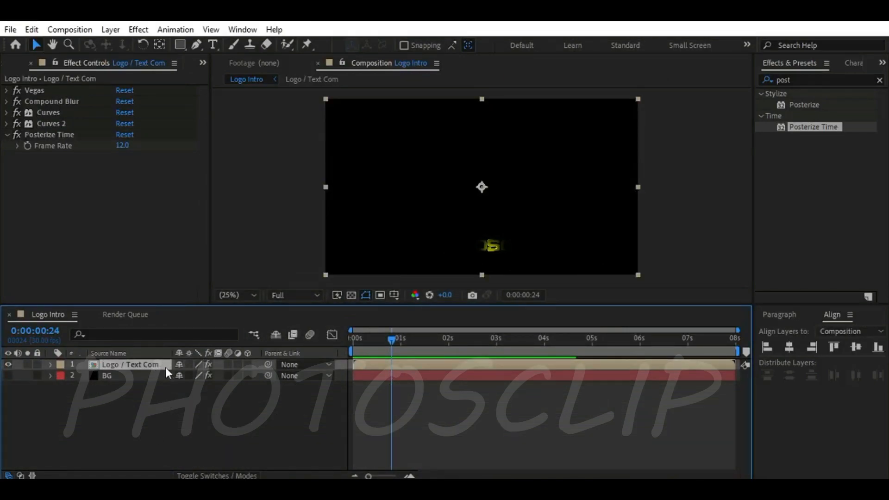
{"action": "key", "text": "ctrl+d"}
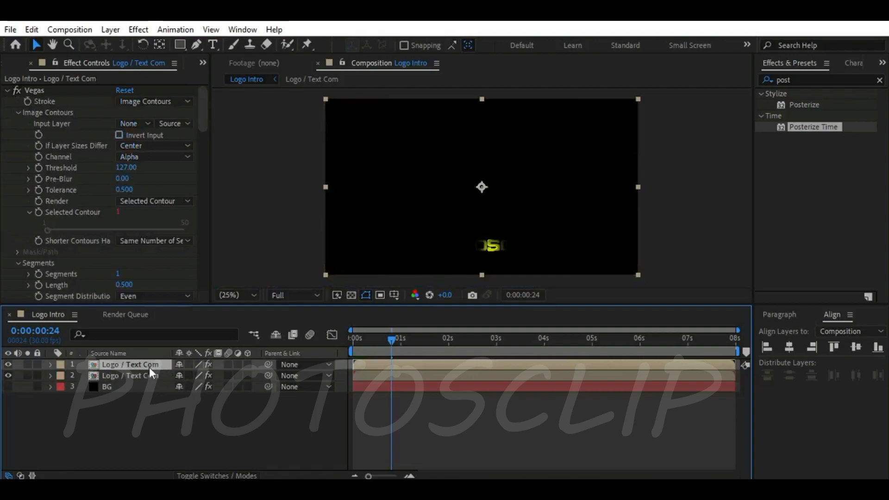
{"action": "right_click", "coordinate": [163, 368]}
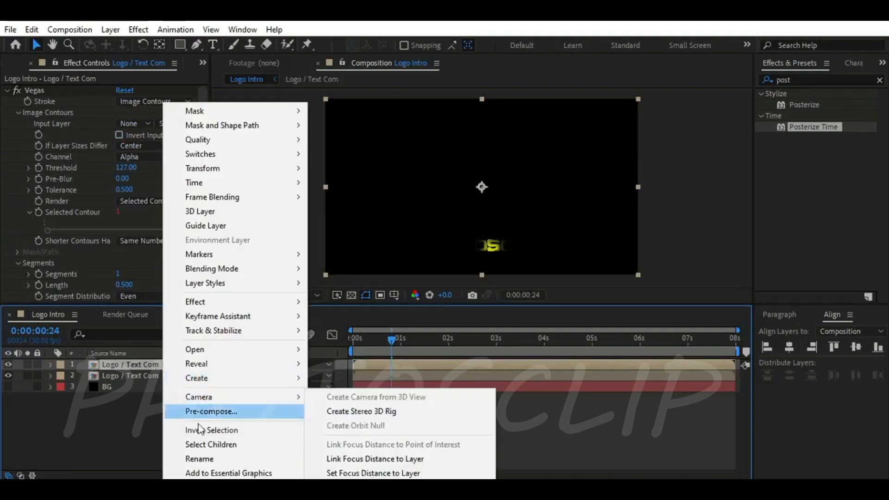
{"action": "left_click", "coordinate": [199, 458]}
{"action": "type", "text": "Ele"}
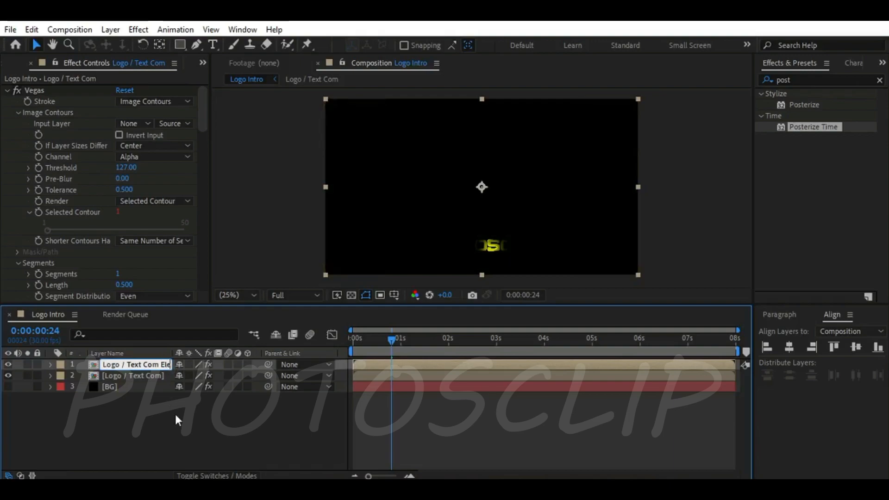
{"action": "left_click", "coordinate": [175, 413]}
Add the expression time*30 to Vegas's segment Rotation on the Logo / Text Com Ele layer and preview it
{"action": "left_click", "coordinate": [162, 365]}
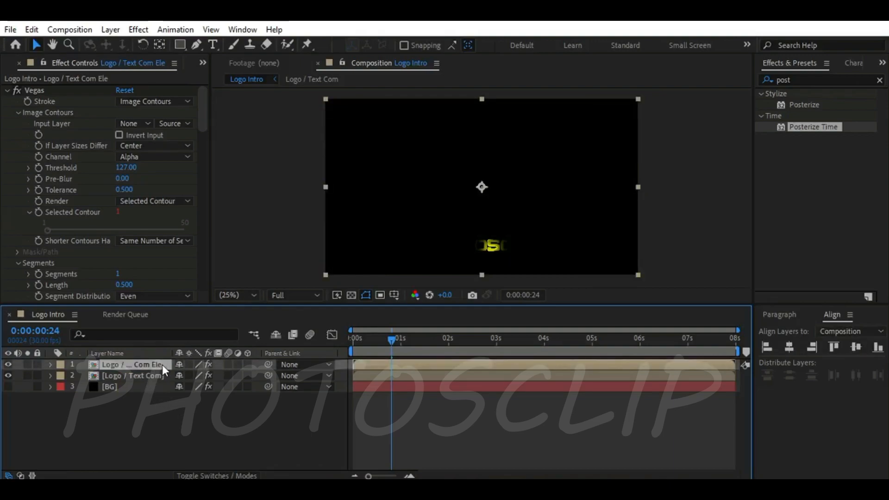
{"action": "left_click_drag", "start_coordinate": [398, 340], "coordinate": [343, 348]}
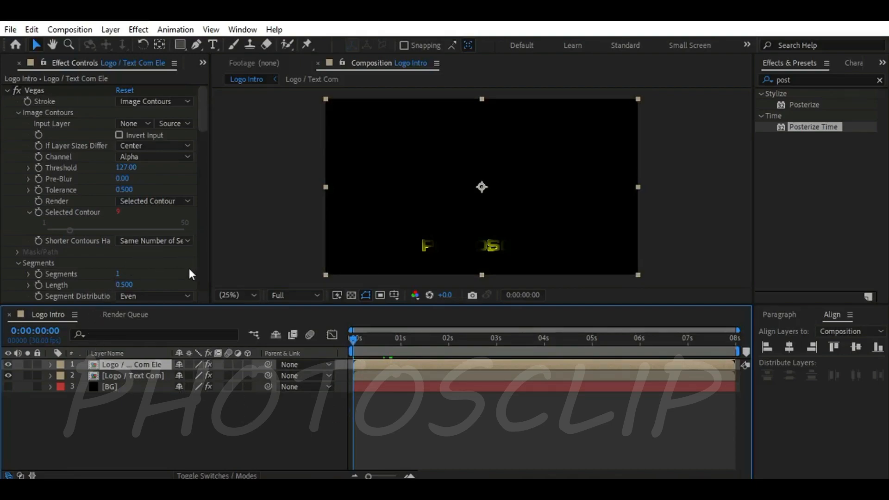
{"action": "left_click_drag", "start_coordinate": [355, 341], "coordinate": [363, 343]}
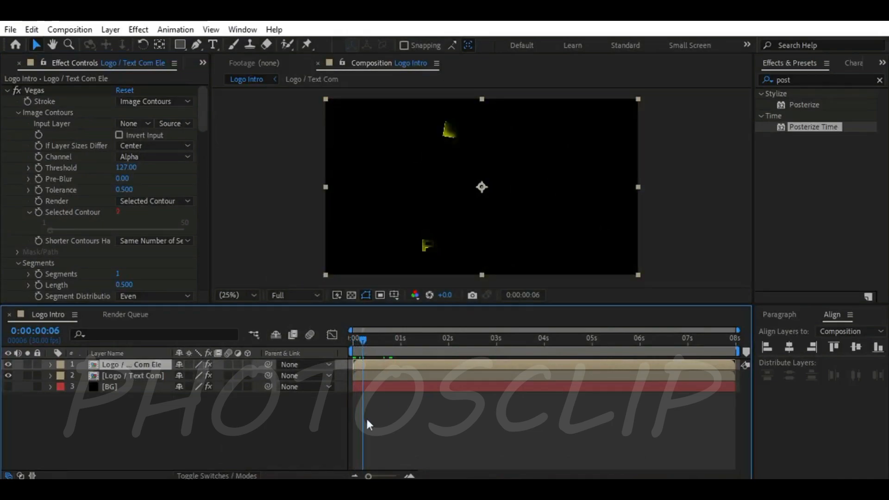
{"action": "left_click_drag", "start_coordinate": [204, 121], "coordinate": [203, 133]}
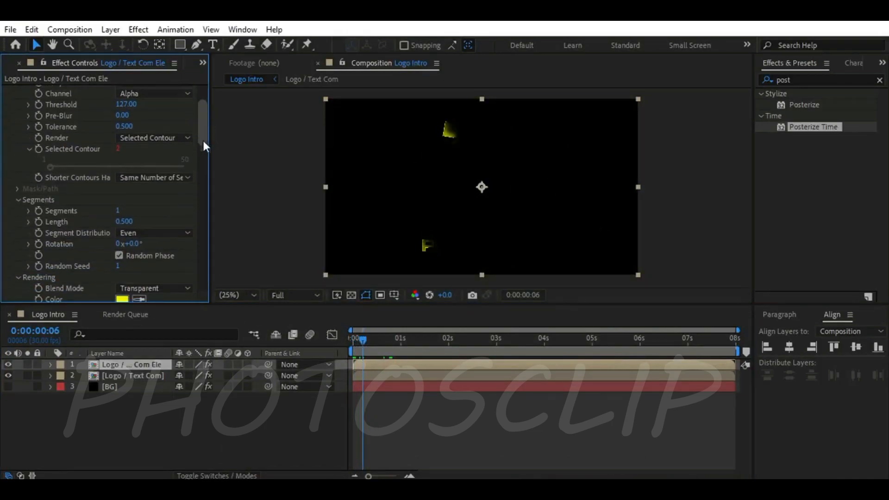
{"action": "left_click", "coordinate": [38, 245], "text": "alt"}
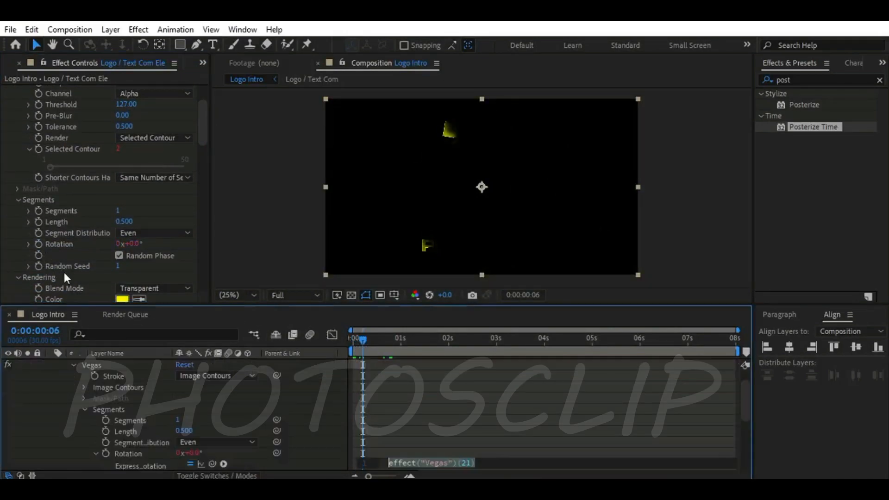
{"action": "type", "text": "time*30"}
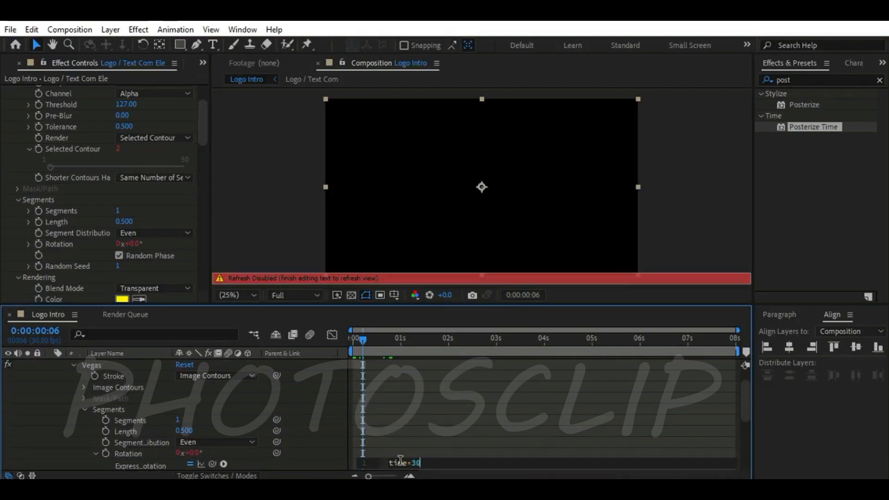
{"action": "left_click_drag", "start_coordinate": [362, 342], "coordinate": [352, 342]}
{"action": "key", "text": "space"}
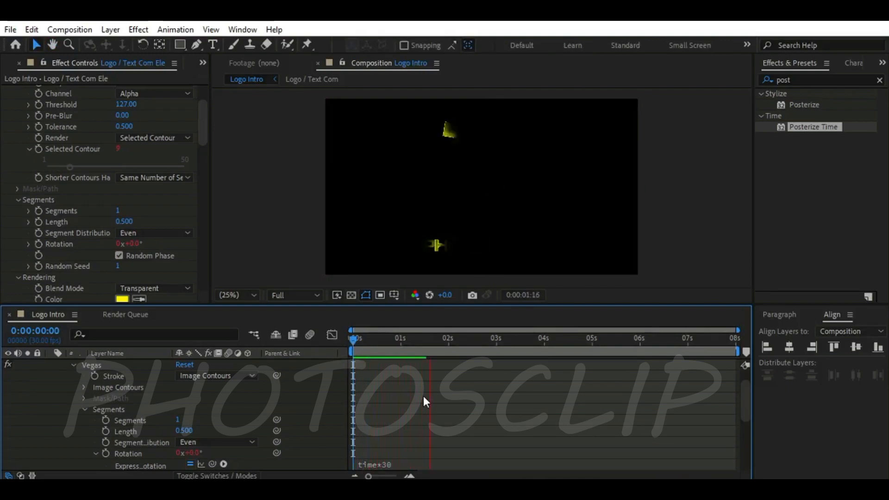
{"action": "key", "text": "space"}
{"action": "left_click_drag", "start_coordinate": [439, 343], "coordinate": [362, 353]}
Delete Compound Blur and both Curves effects from the Logo / Text Com Ele layer, and collapse the layer's properties
{"action": "scroll", "coordinate": [22, 157], "scroll_direction": "up", "scroll_amount": 3}
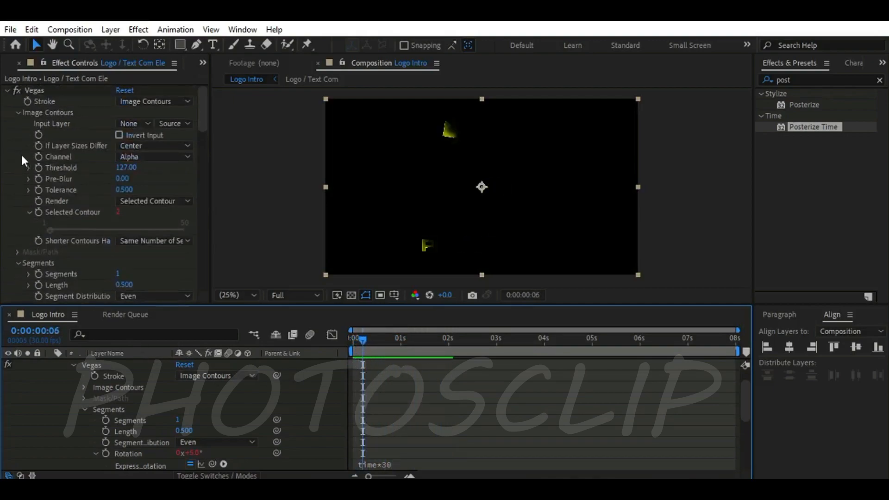
{"action": "left_click", "coordinate": [7, 91]}
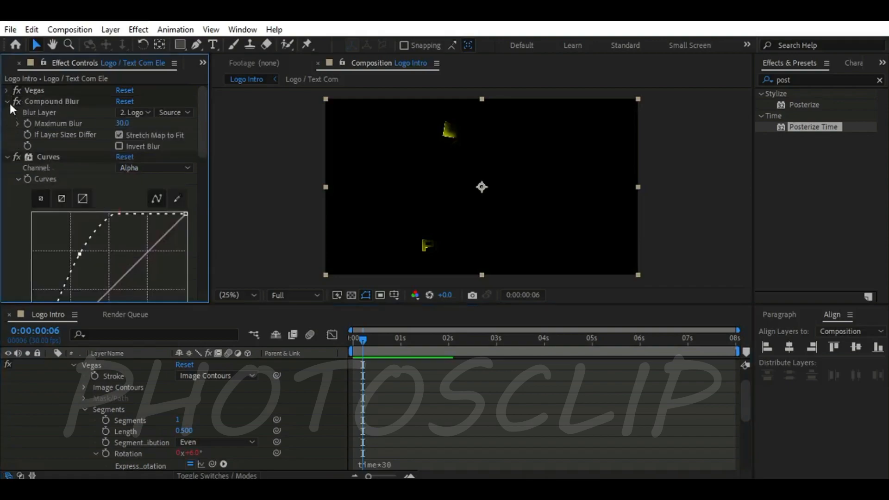
{"action": "left_click", "coordinate": [7, 102]}
{"action": "left_click", "coordinate": [6, 113]}
{"action": "left_click", "coordinate": [7, 124]}
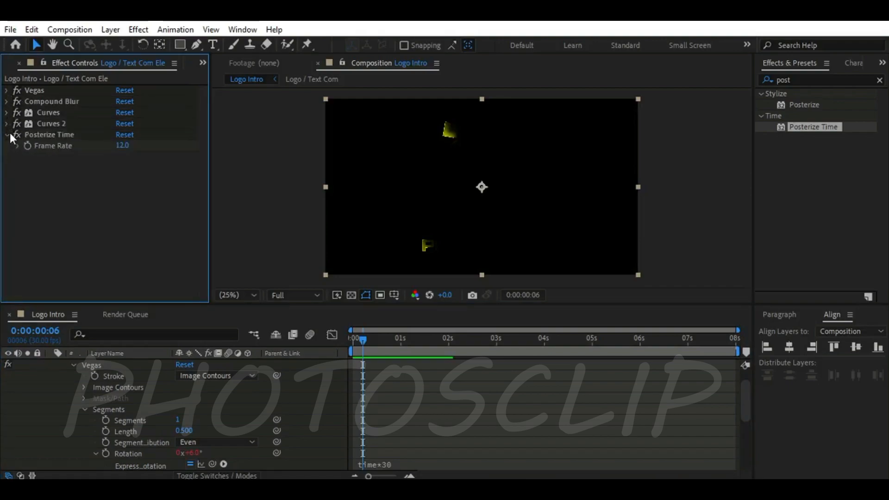
{"action": "left_click", "coordinate": [86, 104]}
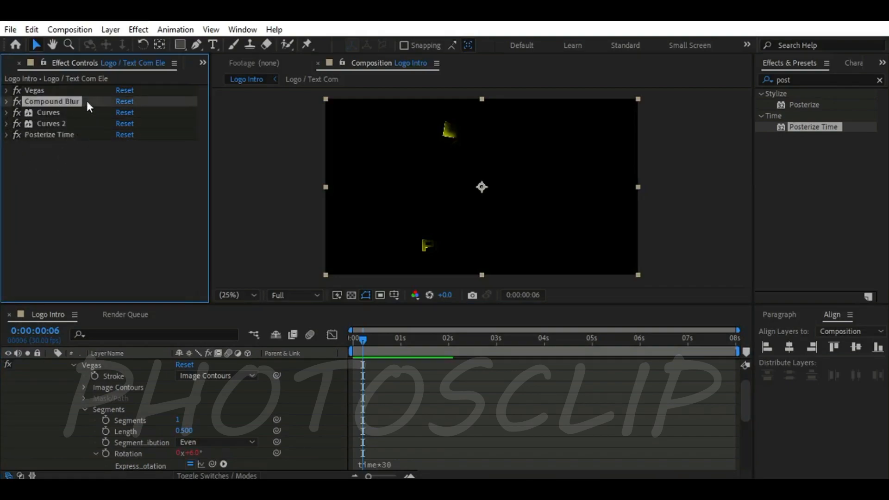
{"action": "key", "text": "Delete"}
{"action": "key", "text": "Delete"}
{"action": "key", "text": "Delete"}
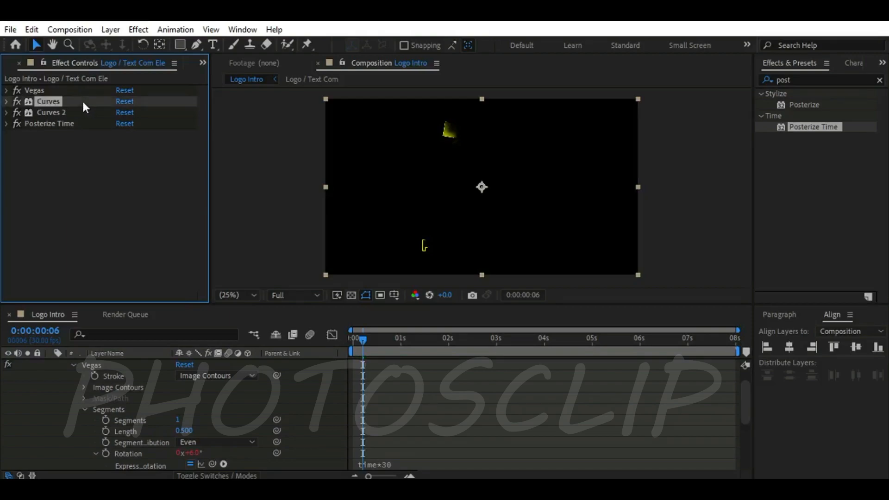
{"action": "scroll", "coordinate": [35, 380], "scroll_direction": "up", "scroll_amount": 2}
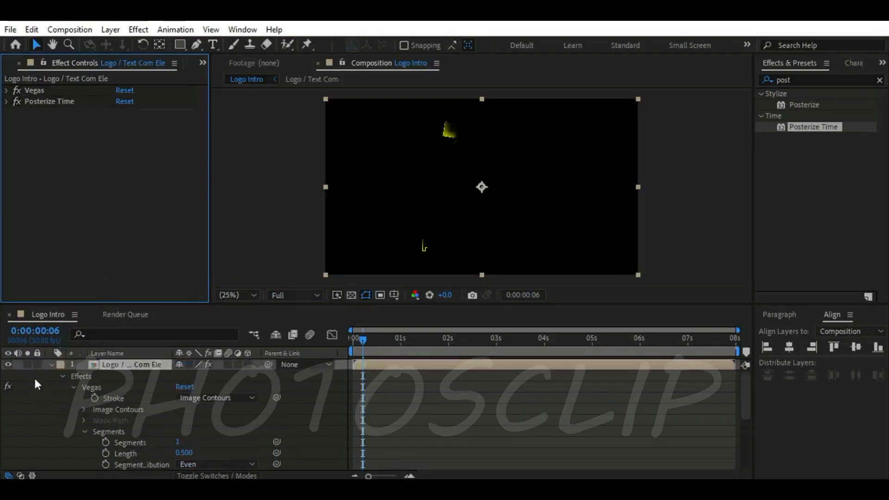
{"action": "left_click", "coordinate": [50, 364]}
{"action": "left_click", "coordinate": [213, 424]}
Apply the Turbulent Displace distortion effect to the Logo / Text Com Ele layer
{"action": "mouse_move", "coordinate": [360, 339]}
{"action": "left_mouse_down"}
{"action": "mouse_move", "coordinate": [344, 342]}
{"action": "mouse_move", "coordinate": [351, 344]}
{"action": "left_mouse_up"}
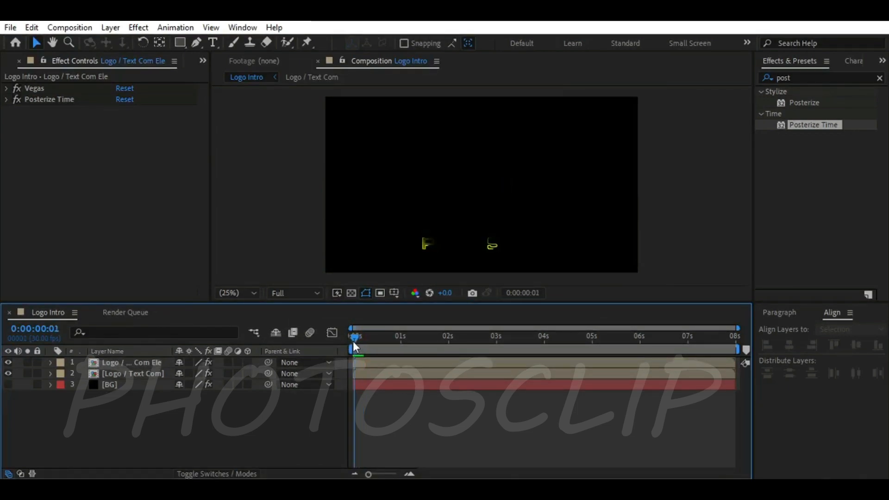
{"action": "left_click", "coordinate": [151, 362]}
{"action": "left_click", "coordinate": [787, 78]}
{"action": "type", "text": "tur"}
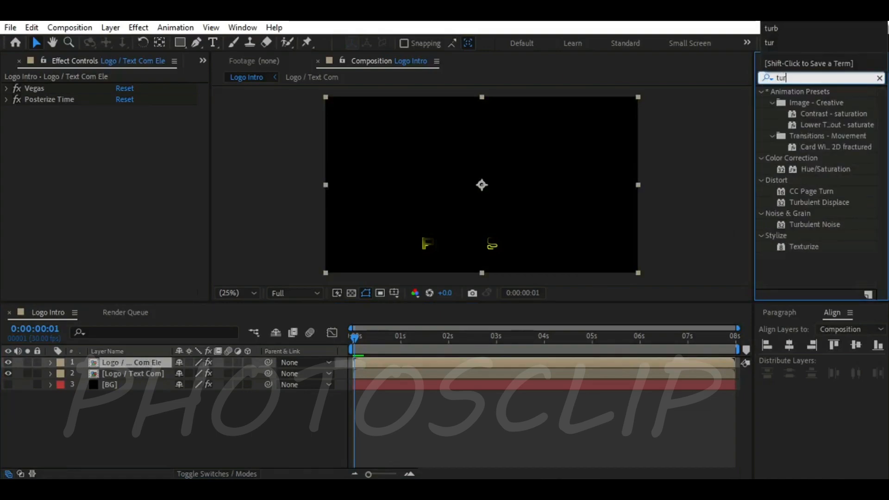
{"action": "left_click_drag", "start_coordinate": [821, 201], "coordinate": [141, 359]}
Set Turbulent Displace's Amount to 250 and its Size to 15
{"action": "left_click", "coordinate": [122, 132]}
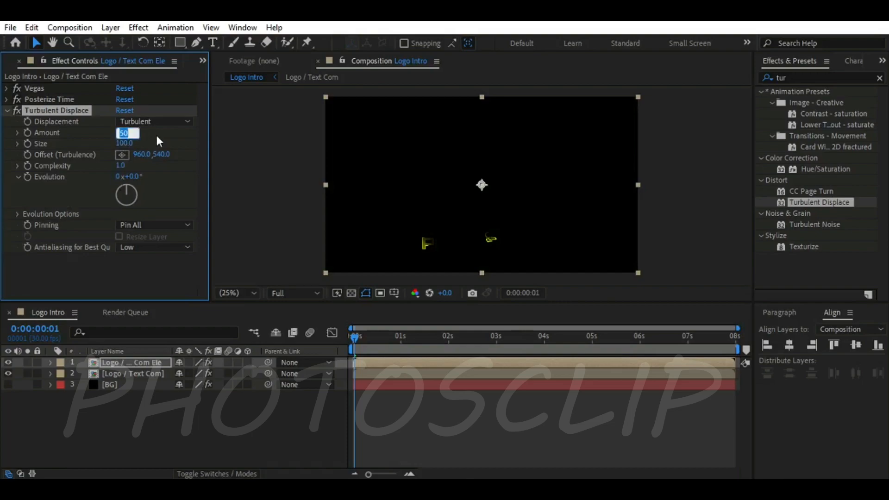
{"action": "type", "text": "250"}
{"action": "key", "text": "Tab"}
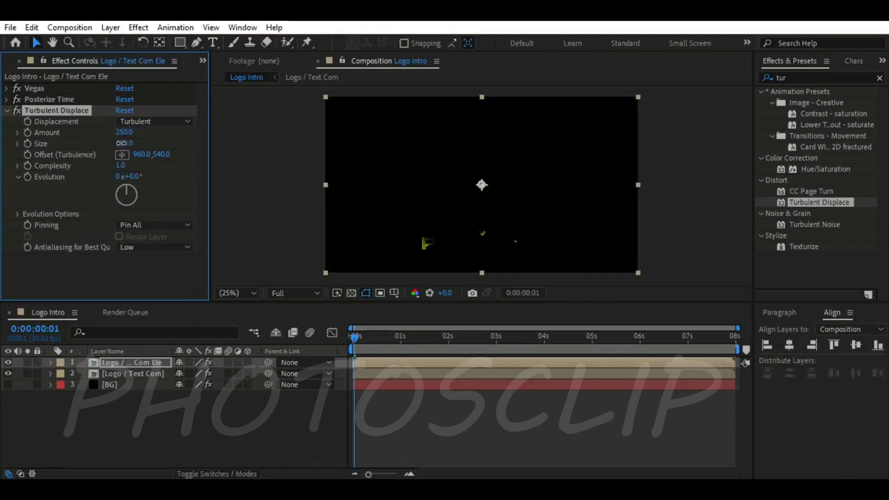
{"action": "type", "text": "150"}
{"action": "key", "text": "Return"}
{"action": "type", "text": "15"}
{"action": "key", "text": "Return"}
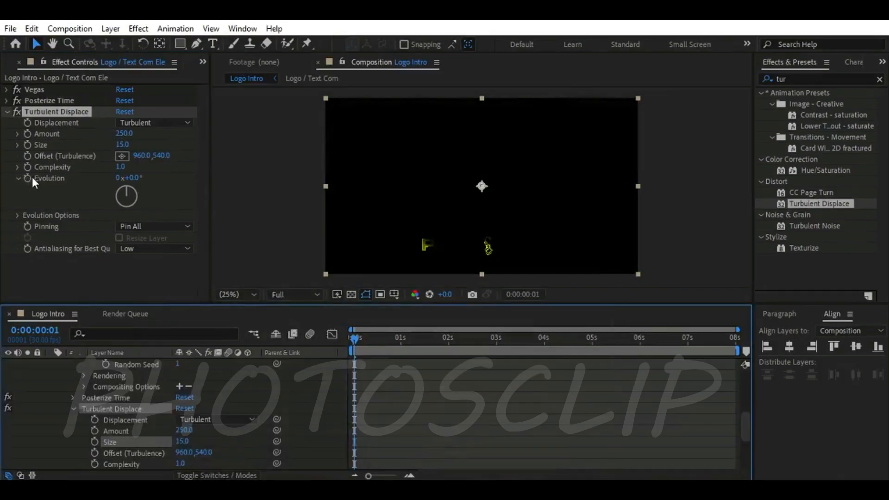
Add the expression wiggle(500,300) to Turbulent Displace's Offset (Turbulence) and preview the animation from the start
{"action": "left_click", "coordinate": [28, 155], "text": "alt"}
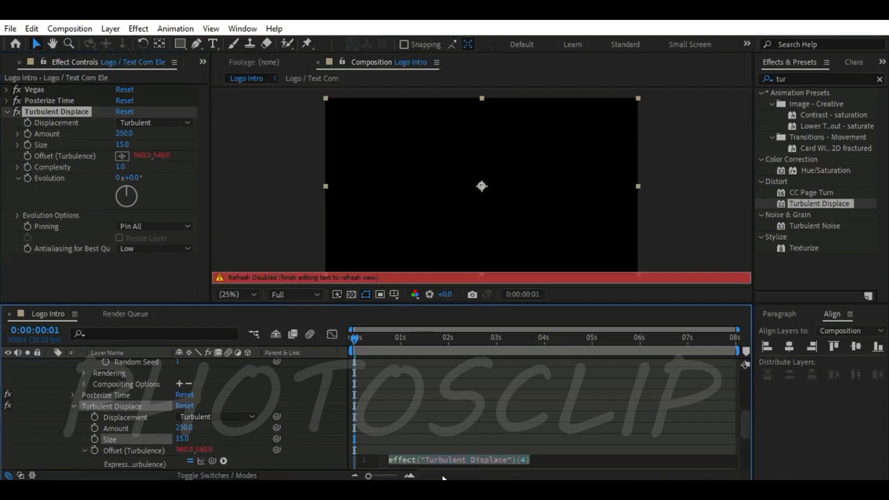
{"action": "type", "text": "wiggl"}
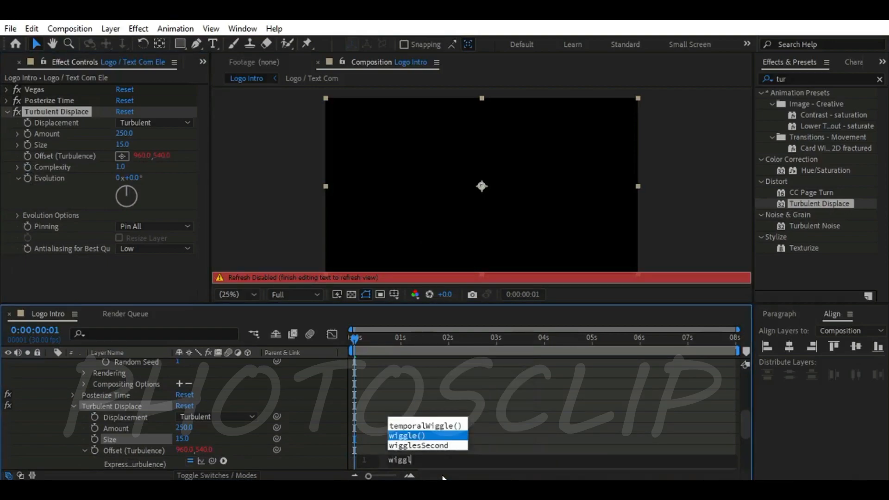
{"action": "type", "text": "e("}
{"action": "key", "text": "Return"}
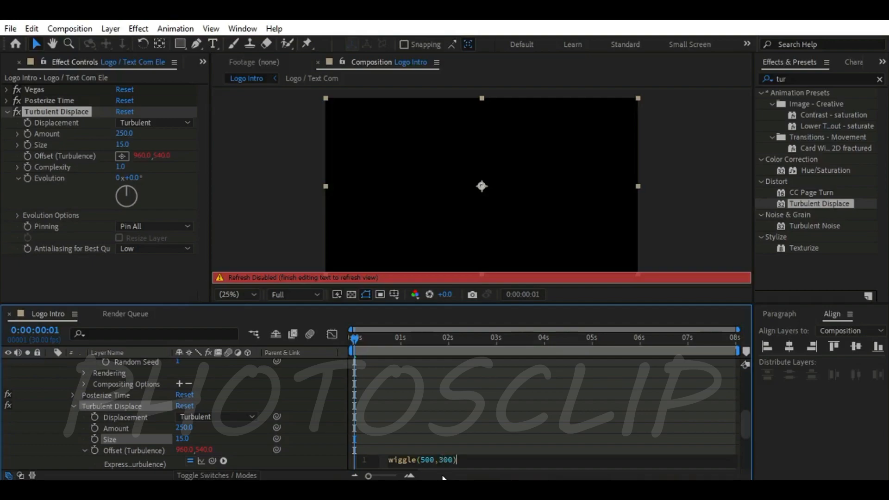
{"action": "left_click", "coordinate": [354, 337]}
{"action": "key", "text": "space"}
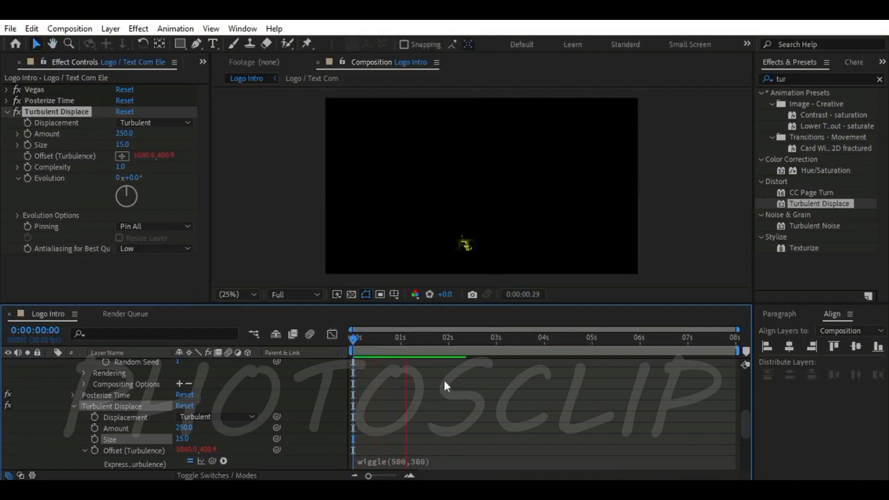
Add the expression time*30 to Turbulent Displace's Evolution and preview the result from near the start
{"action": "left_click_drag", "start_coordinate": [480, 357], "coordinate": [379, 331]}
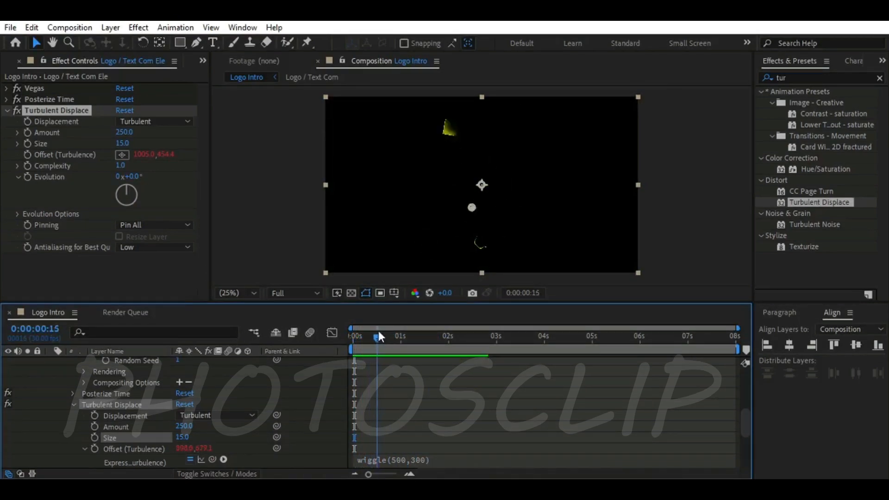
{"action": "left_click", "coordinate": [28, 176], "text": "alt"}
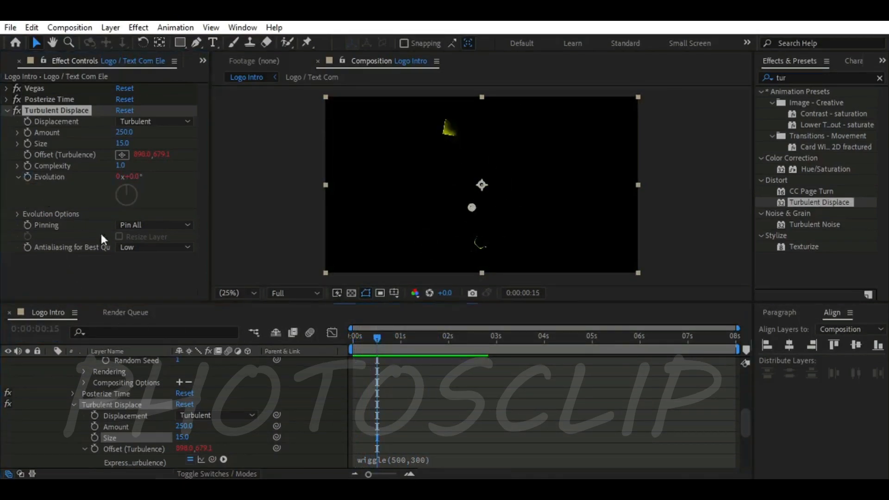
{"action": "type", "text": "time*30"}
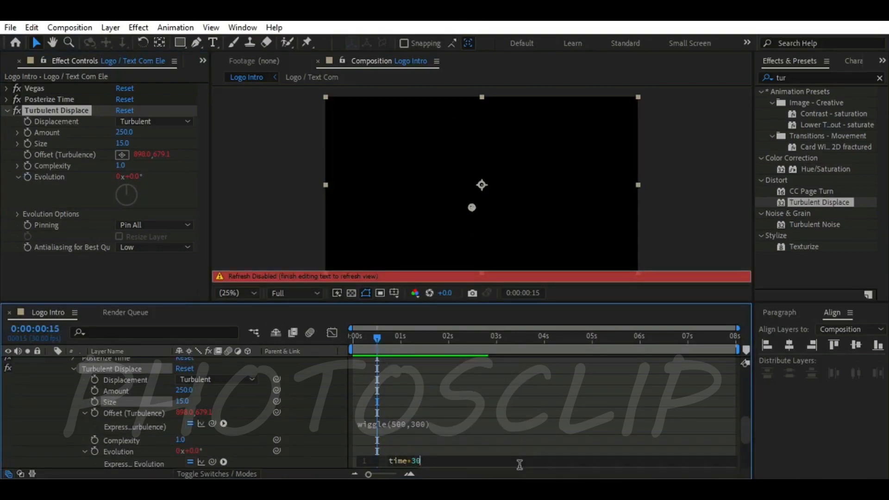
{"action": "left_click_drag", "start_coordinate": [377, 337], "coordinate": [356, 341]}
{"action": "key", "text": "space"}
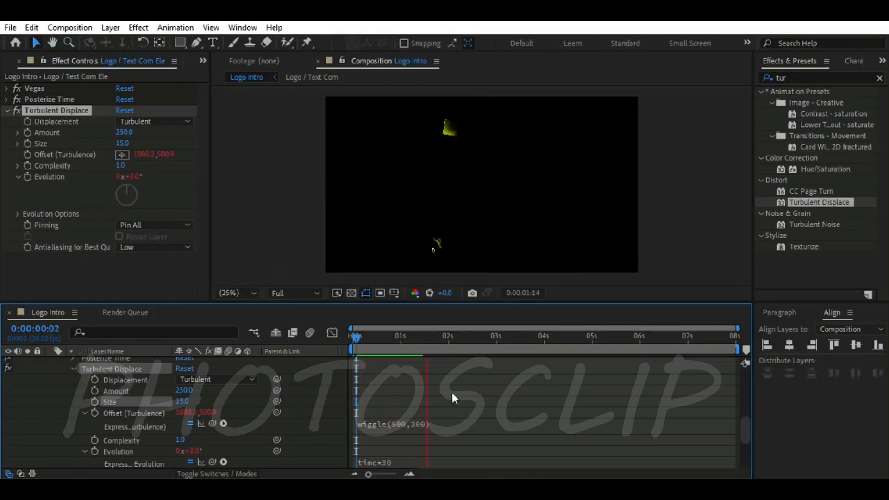
{"action": "left_click_drag", "start_coordinate": [476, 359], "coordinate": [377, 352]}
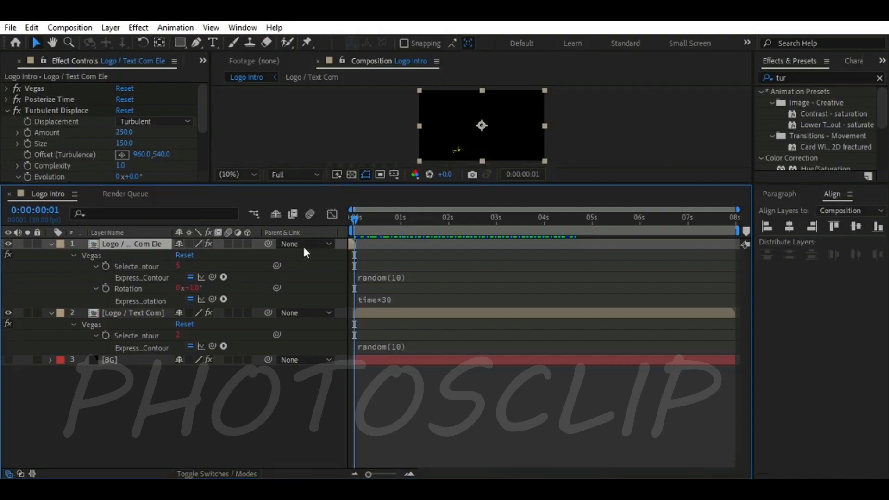
Reveal the Logo / Text Com layer's expressions and link the Com Ele layer's Vegas Selected Contour to that layer's Selected Contour
{"action": "left_click", "coordinate": [157, 313]}
{"action": "key", "text": "e"}
{"action": "key", "text": "e"}
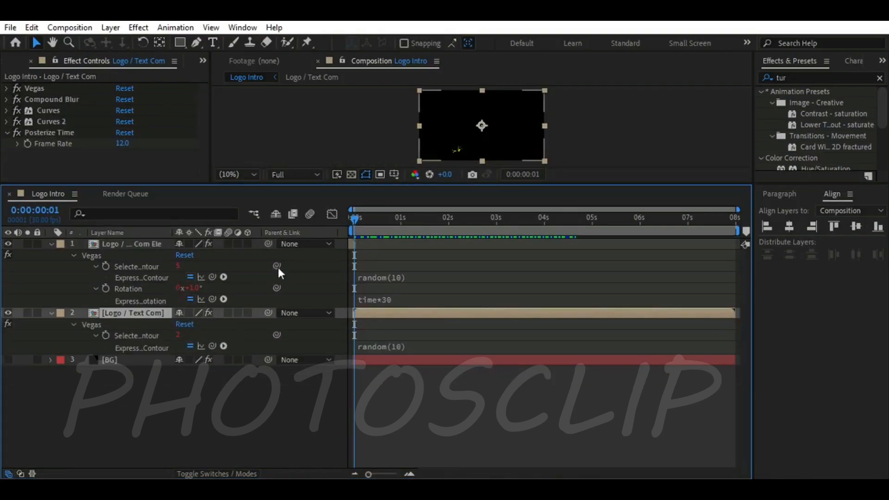
{"action": "left_click_drag", "start_coordinate": [276, 266], "coordinate": [140, 335]}
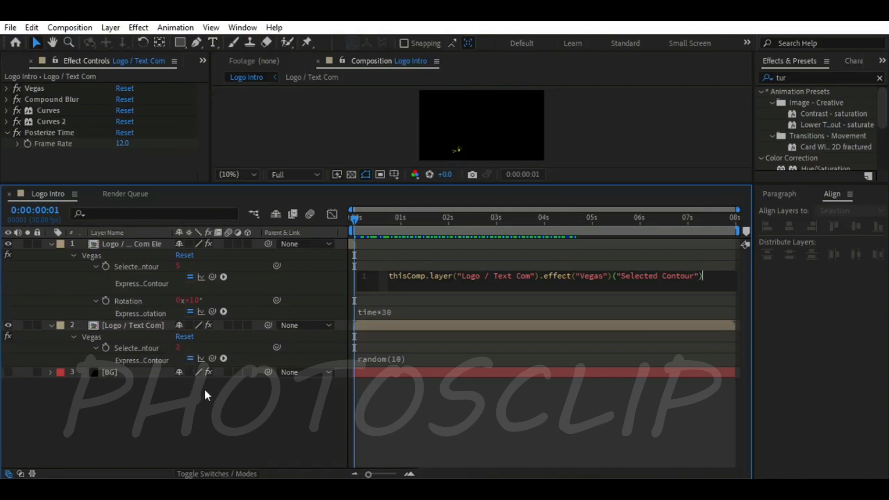
Duplicate the Logo / Text Com Ele layer and remove the copy's Vegas and Turbulent Displace expressions
{"action": "left_click", "coordinate": [152, 250]}
{"action": "key", "text": "ctrl+d"}
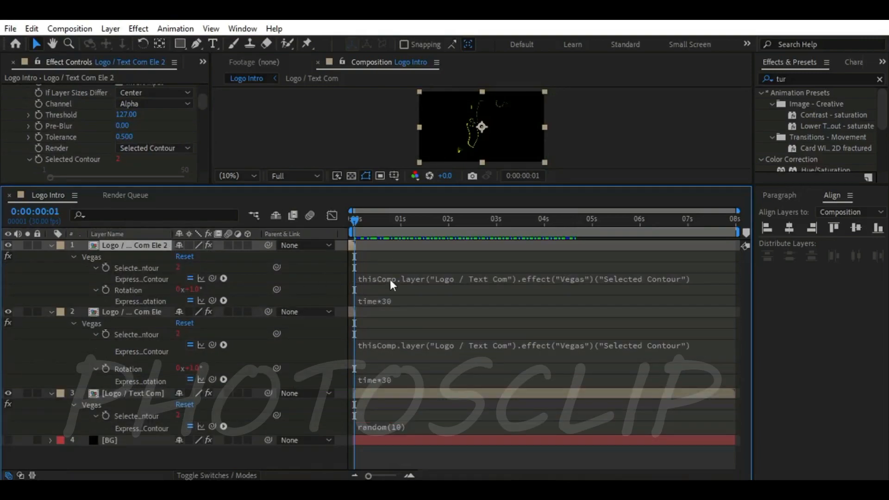
{"action": "left_click", "coordinate": [415, 277]}
{"action": "key", "text": "BackSpace"}
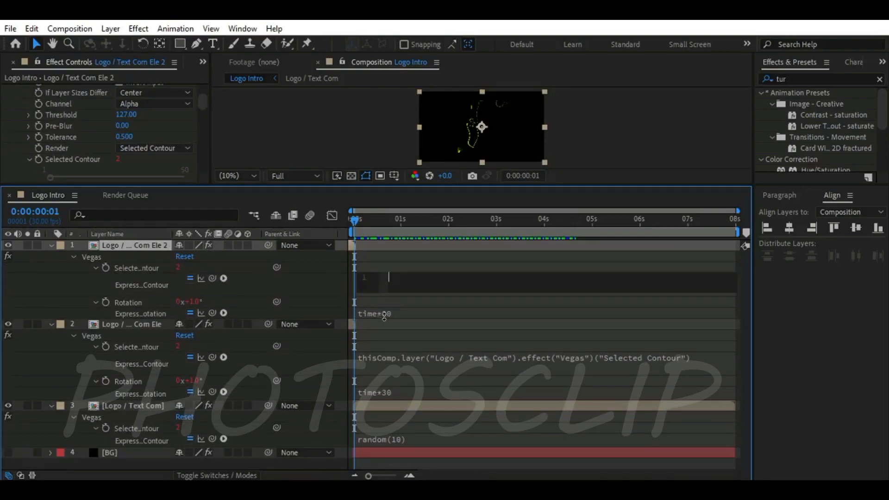
{"action": "left_click", "coordinate": [386, 292]}
{"action": "left_click", "coordinate": [386, 292]}
{"action": "key", "text": "BackSpace"}
{"action": "left_click", "coordinate": [224, 262]}
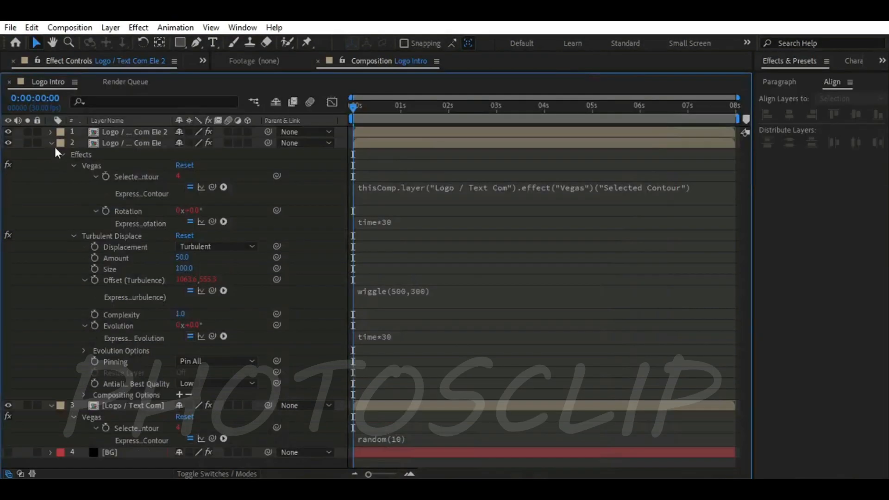
Collapse the properties of the Logo / Text Com Ele and Logo / Text Com layers and make room for the composition preview
{"action": "left_click", "coordinate": [50, 143]}
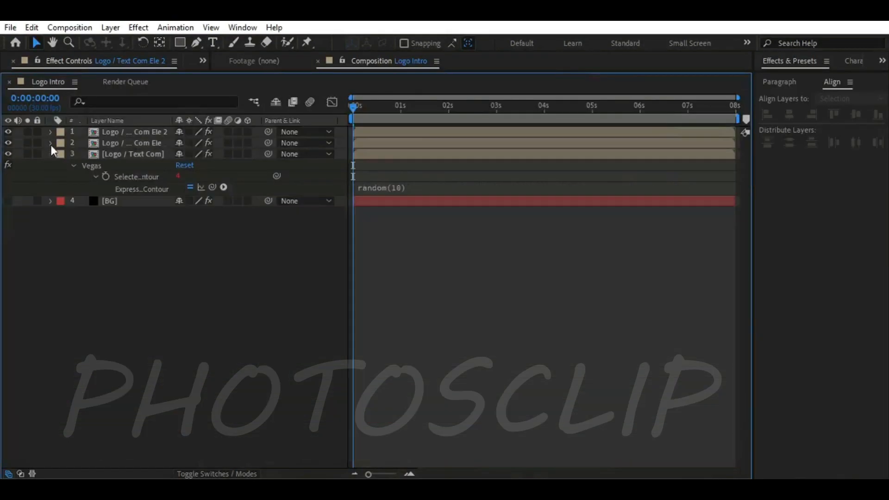
{"action": "left_click", "coordinate": [50, 155]}
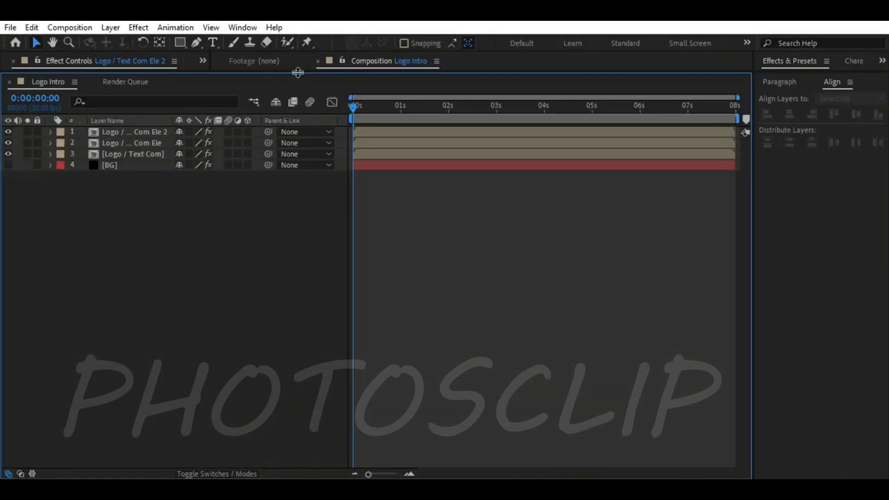
{"action": "key", "text": "grave"}
{"action": "left_click_drag", "start_coordinate": [289, 260], "coordinate": [289, 335]}
Delete the Turbulent Displace effect from the Logo / Text Com Ele 2 layer
{"action": "left_click", "coordinate": [141, 393]}
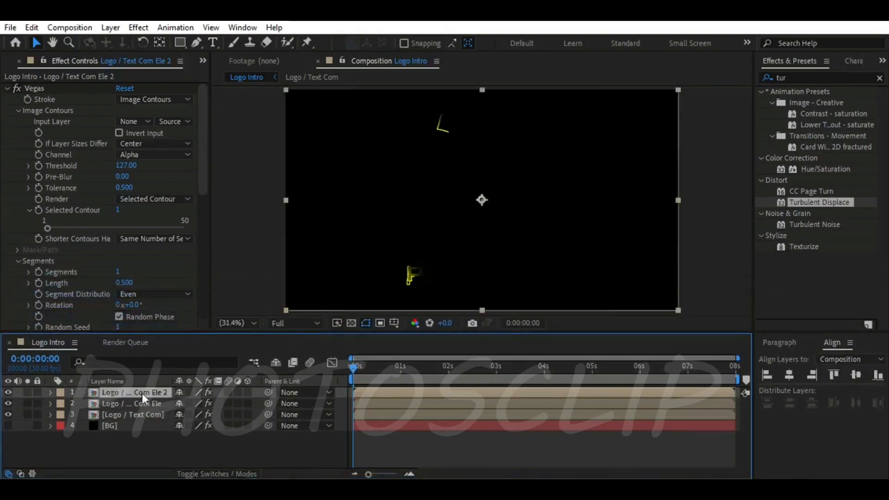
{"action": "left_click_drag", "start_coordinate": [203, 146], "coordinate": [207, 249]}
{"action": "left_click", "coordinate": [96, 226]}
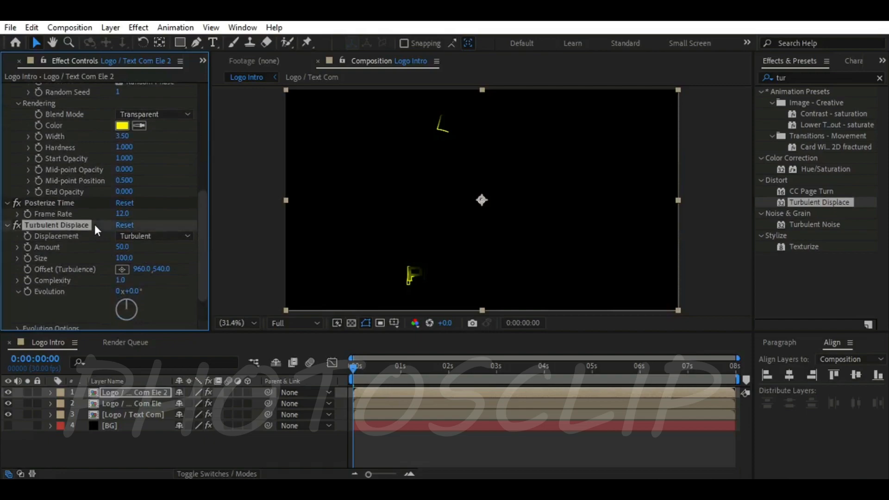
{"action": "scroll", "coordinate": [95, 226], "scroll_direction": "up", "scroll_amount": 5}
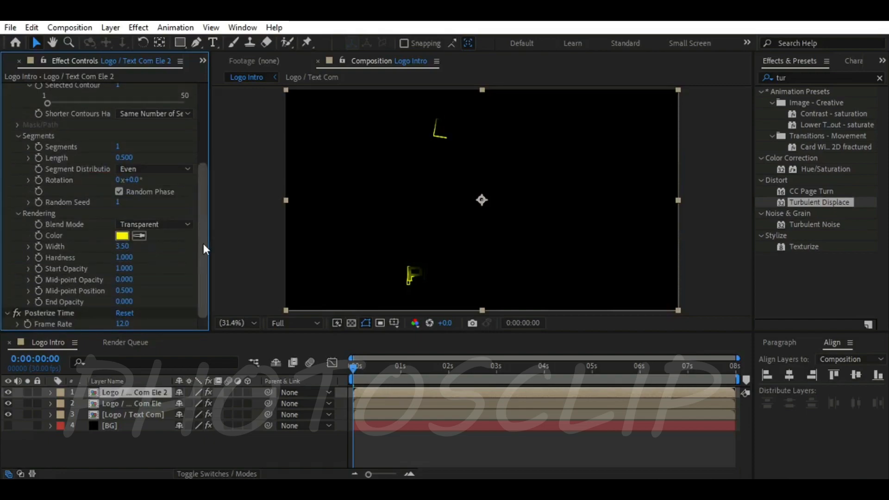
Solo the Logo / Text Com Ele 2 layer and set its Vegas Width to 1, Hardness to 0 and Mid-point Position to 0.999
{"action": "left_click", "coordinate": [27, 392]}
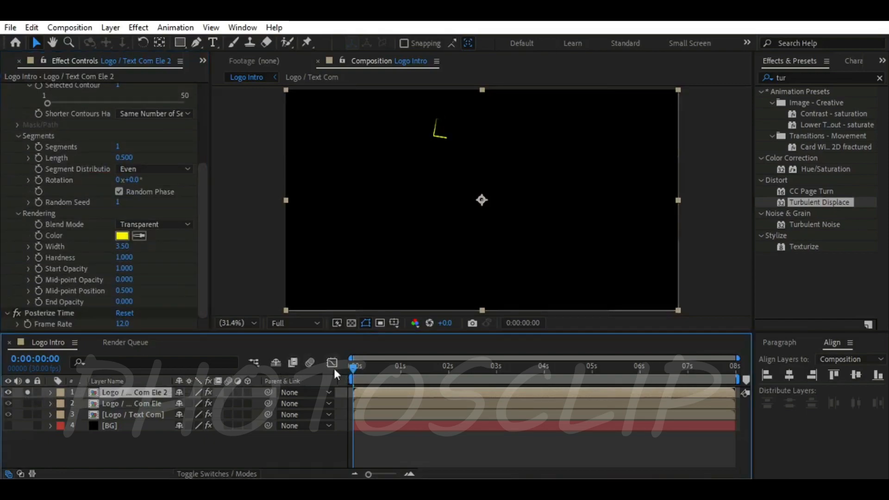
{"action": "key", "text": "space"}
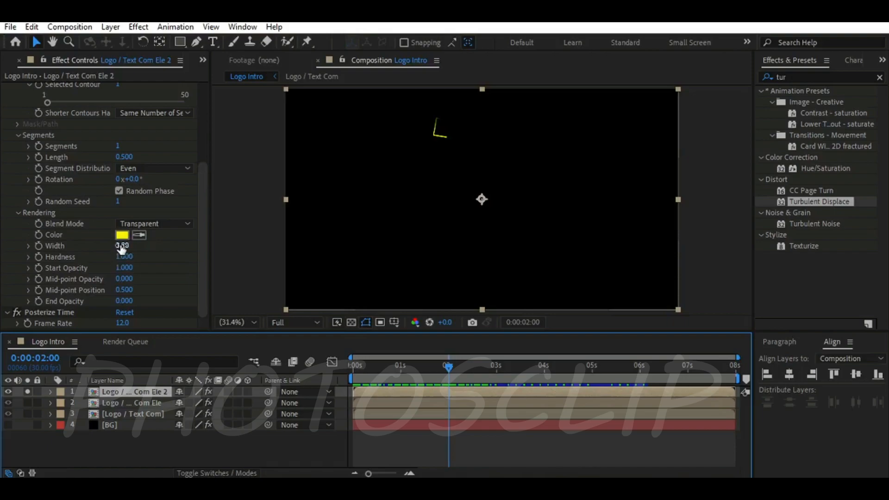
{"action": "left_click", "coordinate": [122, 246]}
{"action": "type", "text": "1"}
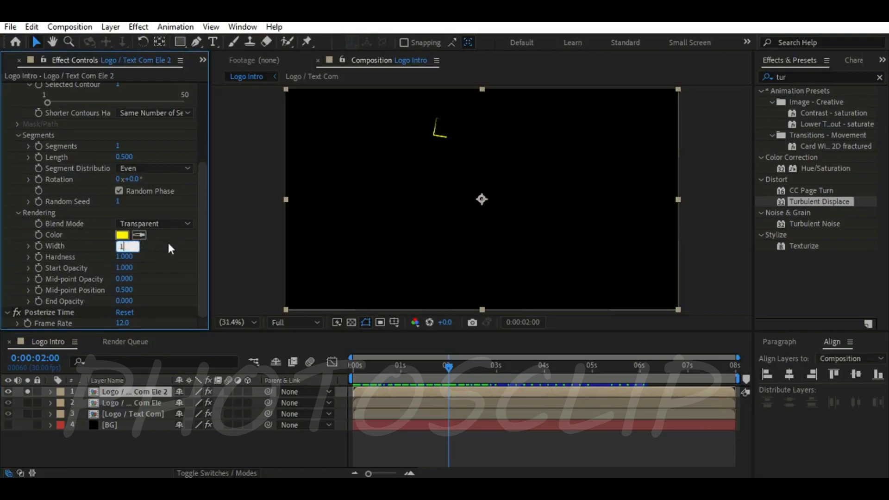
{"action": "left_click", "coordinate": [122, 255]}
{"action": "key", "text": "Tab"}
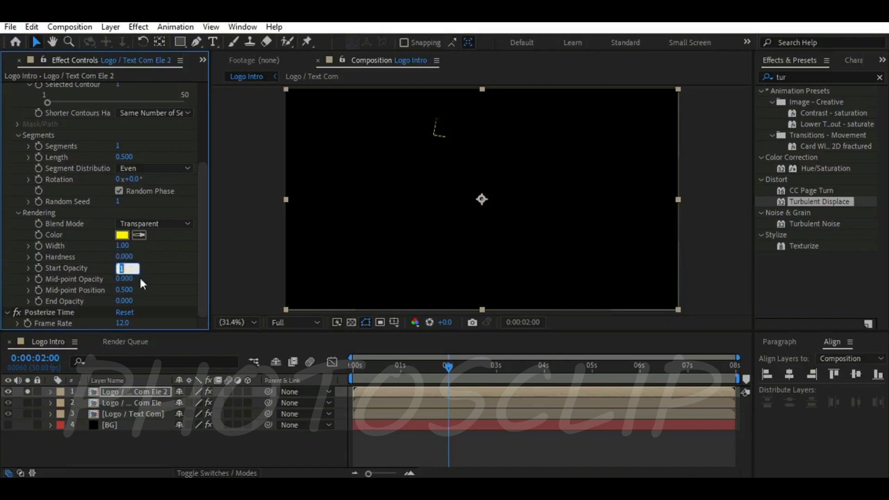
{"action": "type", "text": "0"}
{"action": "key", "text": "Return"}
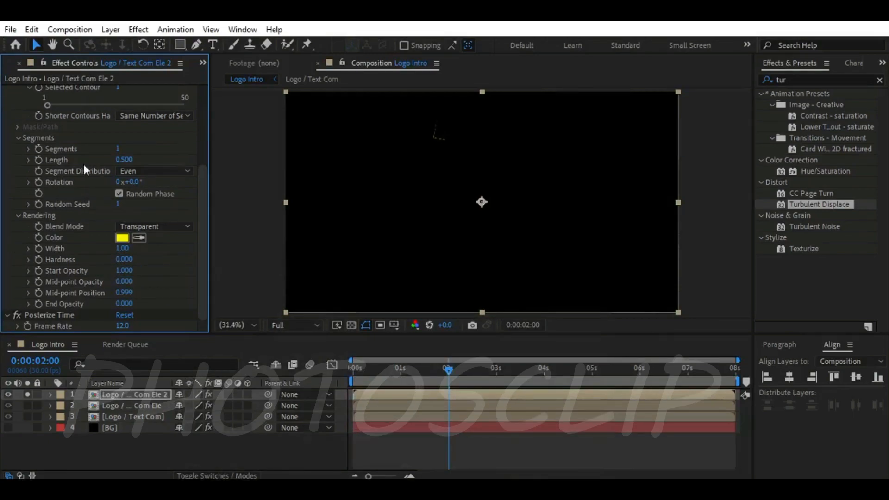
Set the Vegas Length of the Logo / Text Com Ele 2 layer to 0 at 0:00:02:00
{"action": "left_click", "coordinate": [125, 161]}
{"action": "type", "text": "0"}
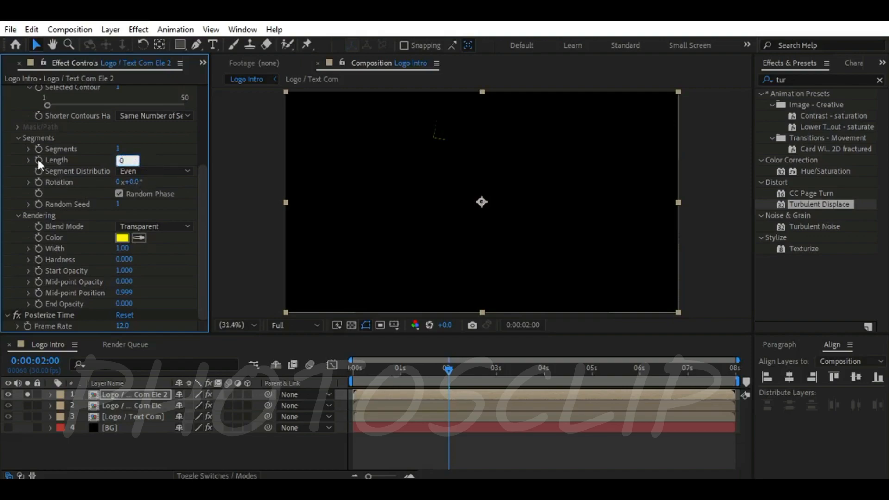
{"action": "key", "text": "Return"}
Try keyframing Vegas Length to 1 and Rotation to one full turn at 0:00:02:15, with Random Phase turned off
{"action": "left_click_drag", "start_coordinate": [448, 369], "coordinate": [472, 370]}
{"action": "left_click", "coordinate": [124, 160]}
{"action": "type", "text": "1"}
{"action": "key", "text": "Return"}
{"action": "left_click", "coordinate": [132, 182]}
{"action": "type", "text": "1"}
{"action": "key", "text": "Return"}
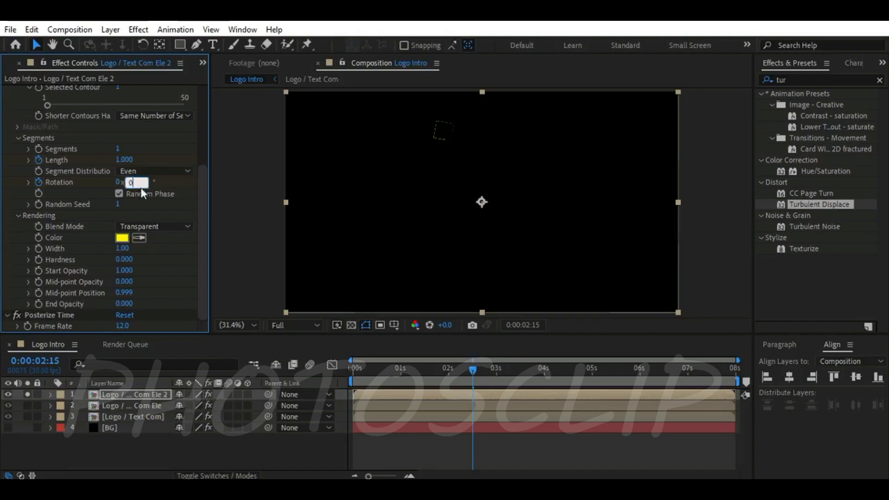
{"action": "left_click", "coordinate": [120, 181]}
{"action": "type", "text": "1"}
{"action": "key", "text": "Return"}
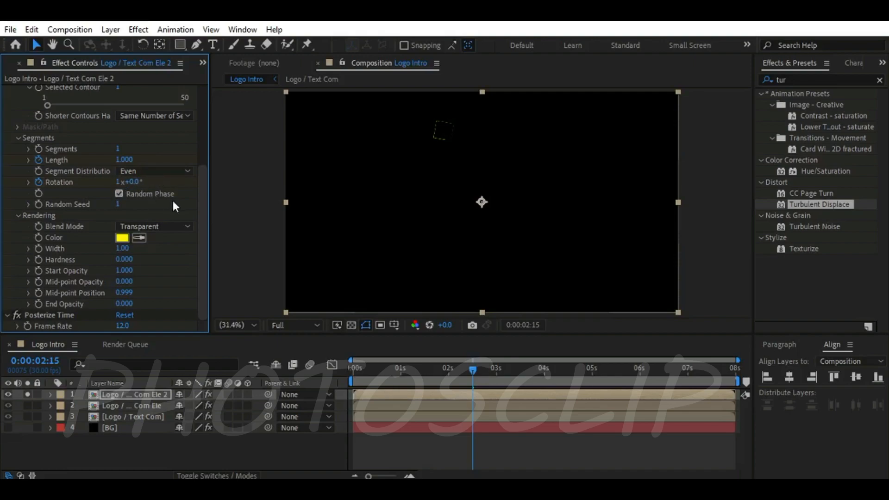
{"action": "left_click", "coordinate": [119, 194]}
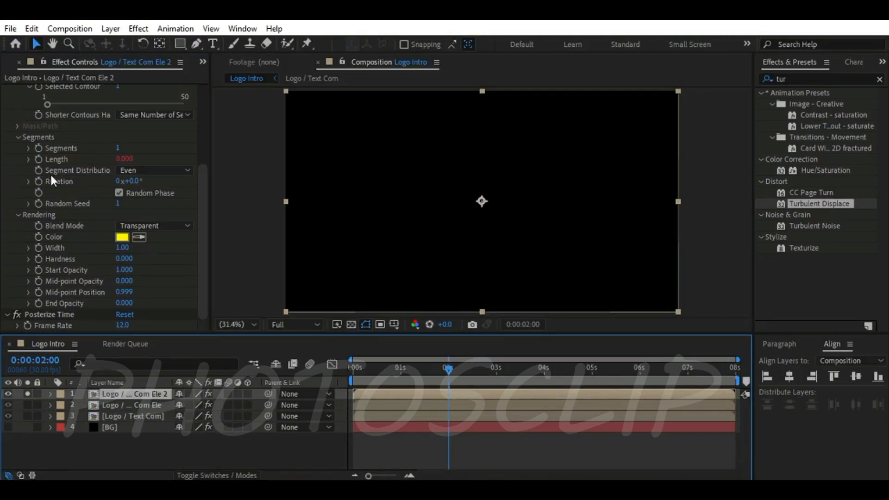
Enable keyframing for Vegas Length and Rotation at 0:00:02:00, and set Length to 1 at 0:00:02:15
{"action": "left_click", "coordinate": [78, 161]}
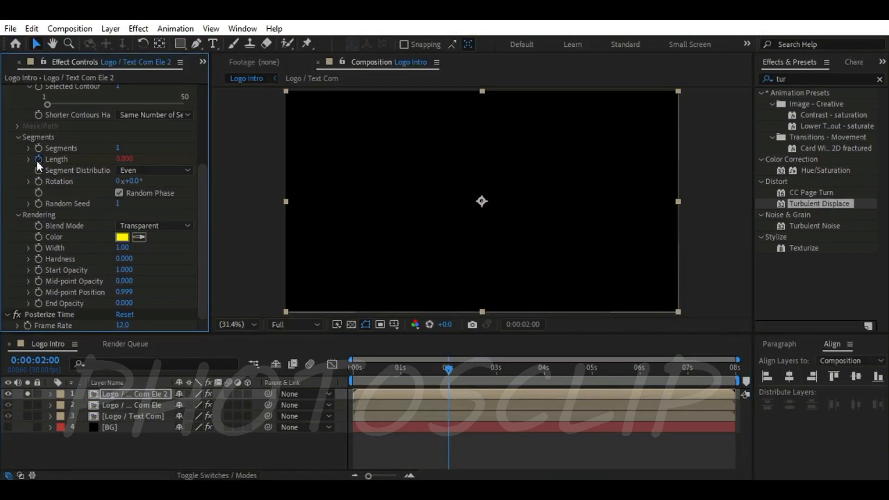
{"action": "left_click", "coordinate": [152, 395]}
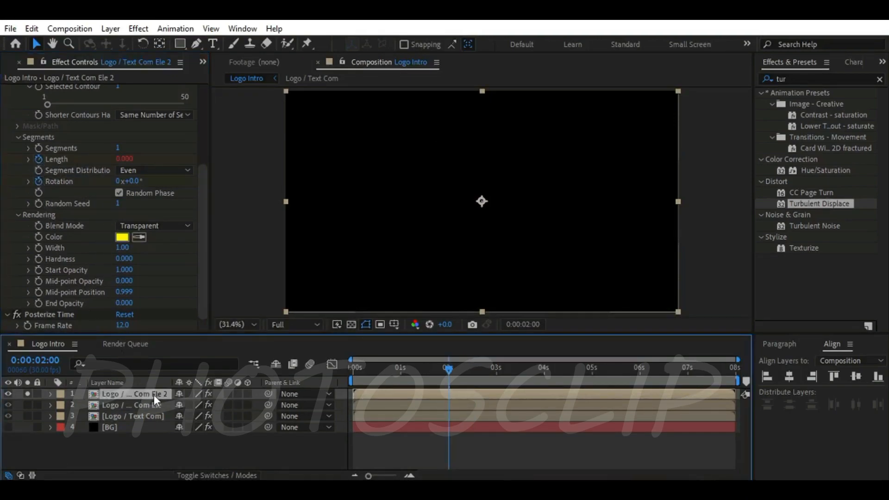
{"action": "left_click_drag", "start_coordinate": [450, 368], "coordinate": [471, 369]}
{"action": "left_click", "coordinate": [124, 158]}
{"action": "type", "text": "1"}
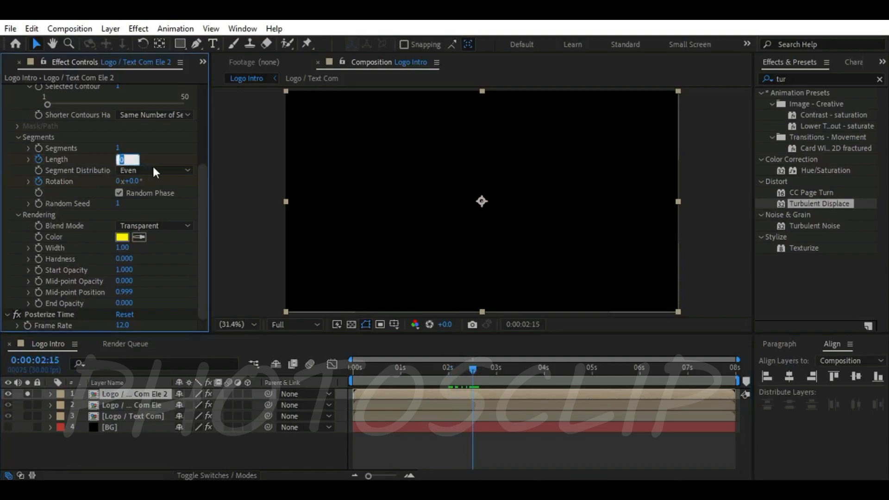
{"action": "key", "text": "Return"}
Set Vegas Rotation to one full turn at 0:00:02:15 and turn off Random Phase
{"action": "left_click", "coordinate": [118, 181]}
{"action": "type", "text": "1"}
{"action": "key", "text": "Return"}
{"action": "left_click", "coordinate": [119, 192]}
Apply Easy Ease to the Vegas Length and Rotation keyframes of the Logo / Text Com Ele 2 layer, and collapse its properties
{"action": "left_click", "coordinate": [51, 394]}
{"action": "scroll", "coordinate": [402, 422], "scroll_direction": "down", "scroll_amount": 2}
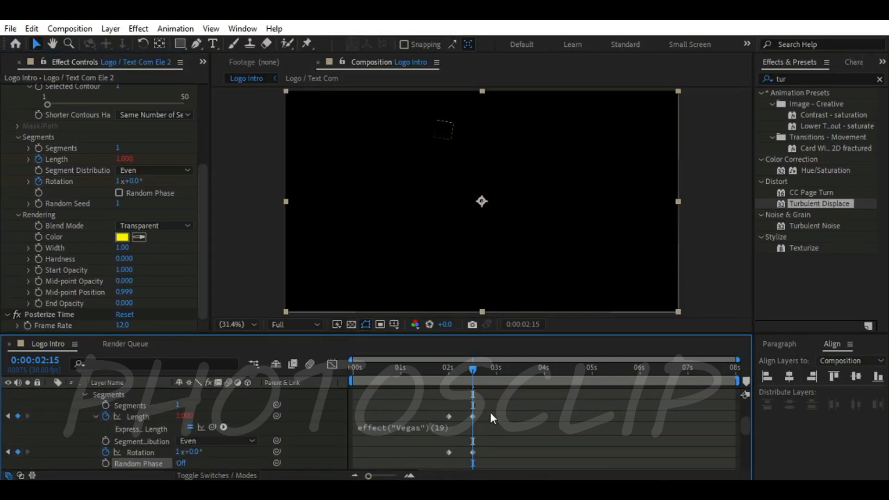
{"action": "left_click_drag", "start_coordinate": [490, 412], "coordinate": [443, 419]}
{"action": "key", "text": "F9"}
{"action": "left_click_drag", "start_coordinate": [487, 444], "coordinate": [447, 457]}
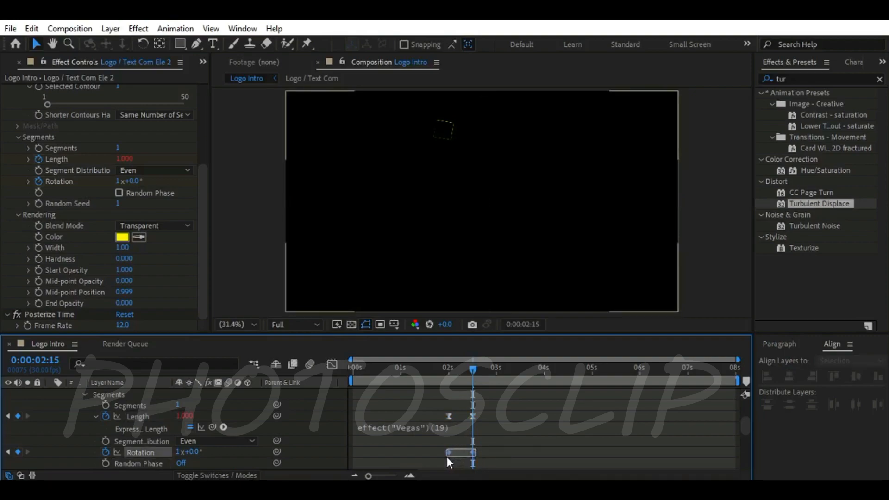
{"action": "scroll", "coordinate": [283, 425], "scroll_direction": "up", "scroll_amount": 2}
{"action": "left_click", "coordinate": [50, 394]}
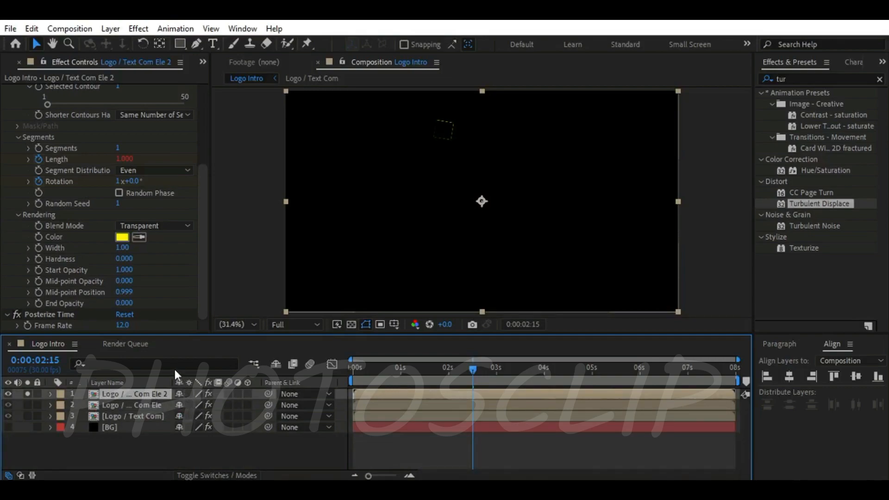
Set the Vegas Render option of the Logo / Text Com Ele 2 layer to All Contours
{"action": "left_click_drag", "start_coordinate": [202, 251], "coordinate": [206, 176]}
{"action": "left_click", "coordinate": [175, 196]}
{"action": "left_click", "coordinate": [167, 207]}
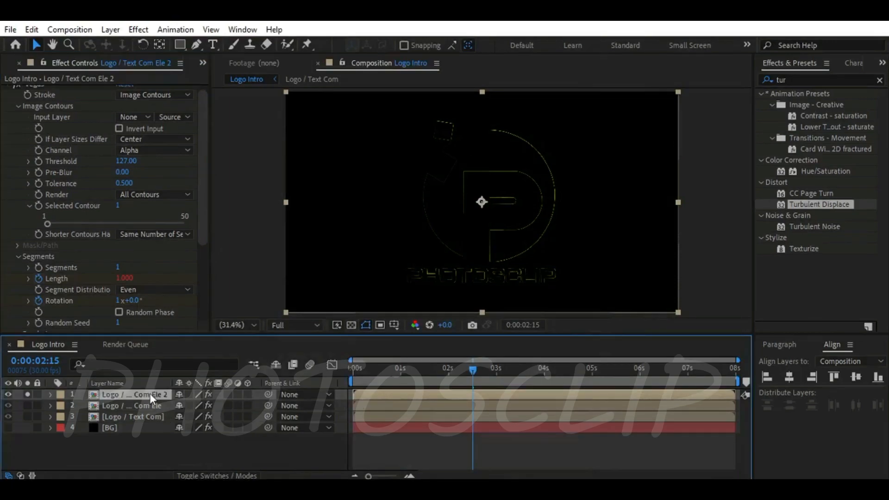
Duplicate the Logo / Text Com Ele 2 layer and shift the copy to start at 0:00:02:10
{"action": "key", "text": "ctrl+d"}
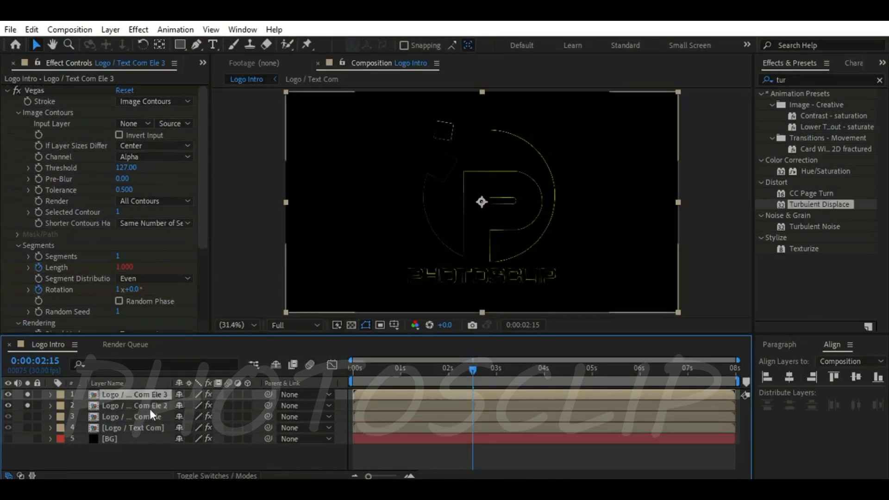
{"action": "left_click_drag", "start_coordinate": [472, 369], "coordinate": [465, 369]}
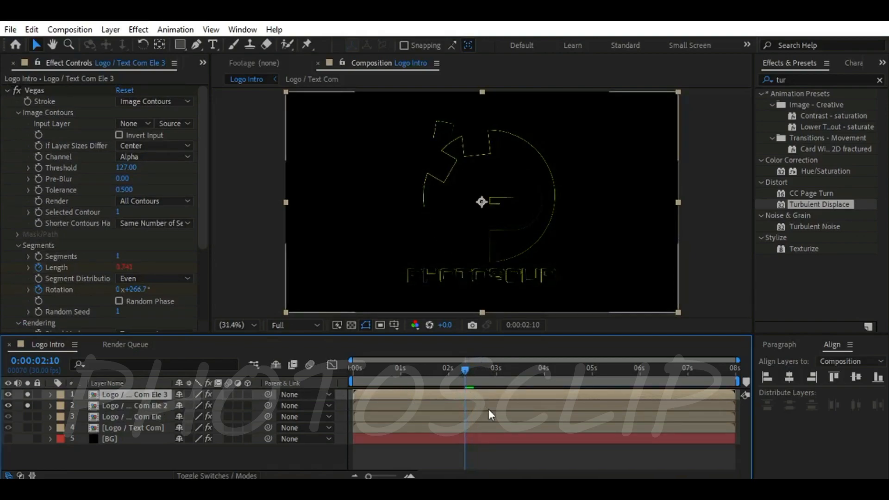
{"action": "key", "text": "alt+bracketleft"}
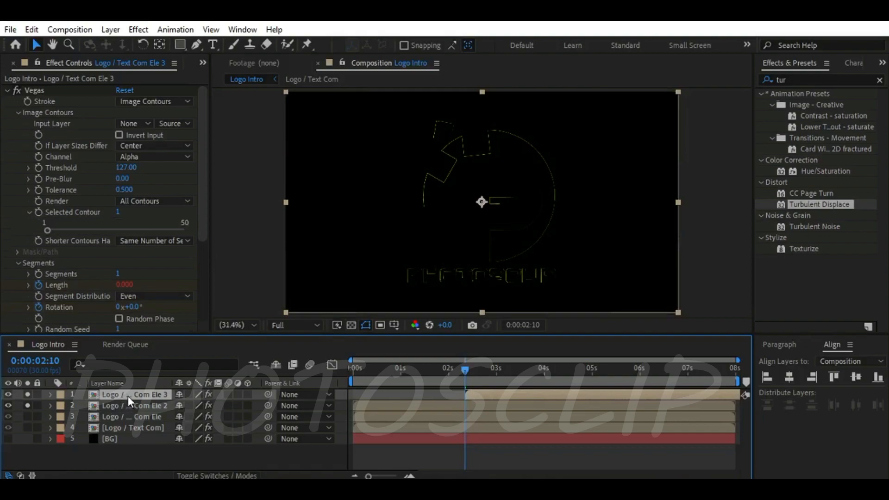
Add the expression random(20) to the Opacity of the Logo / Text Com Ele 3 layer
{"action": "key", "text": "t"}
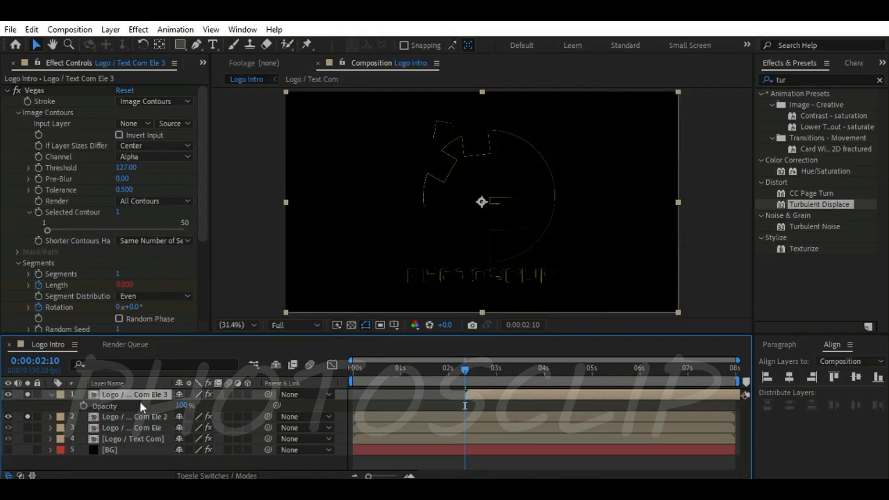
{"action": "left_click", "coordinate": [83, 406], "text": "alt"}
{"action": "type", "text": "r"}
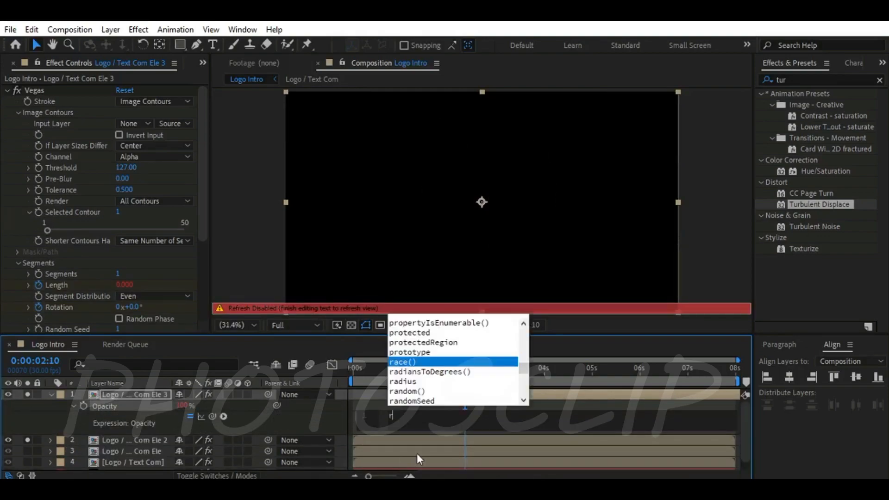
{"action": "type", "text": "a"}
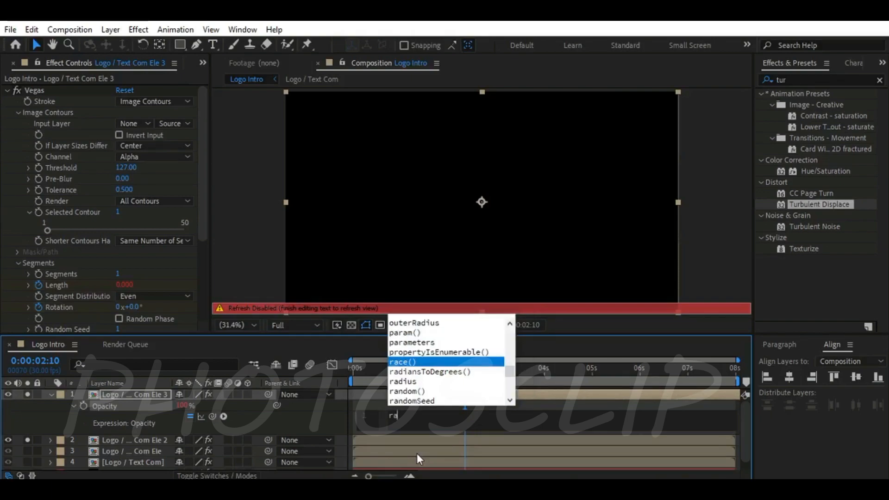
{"action": "type", "text": "ndom(20)"}
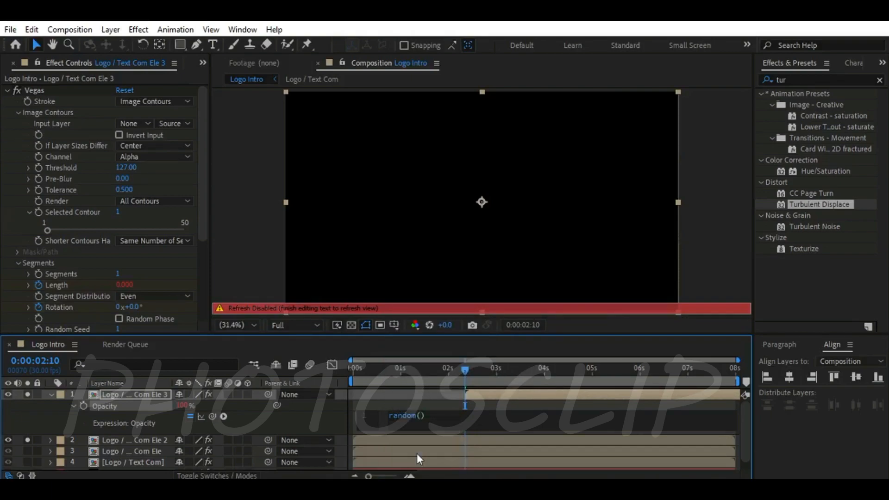
{"action": "left_click", "coordinate": [466, 370]}
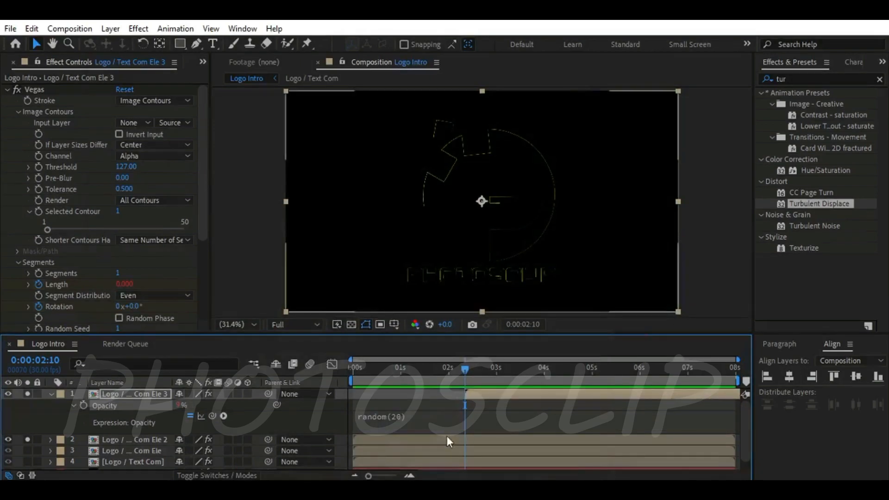
Change the Opacity expression of the Logo / Text Com Ele 3 layer to random(100)
{"action": "left_click", "coordinate": [397, 417]}
{"action": "left_click", "coordinate": [424, 414]}
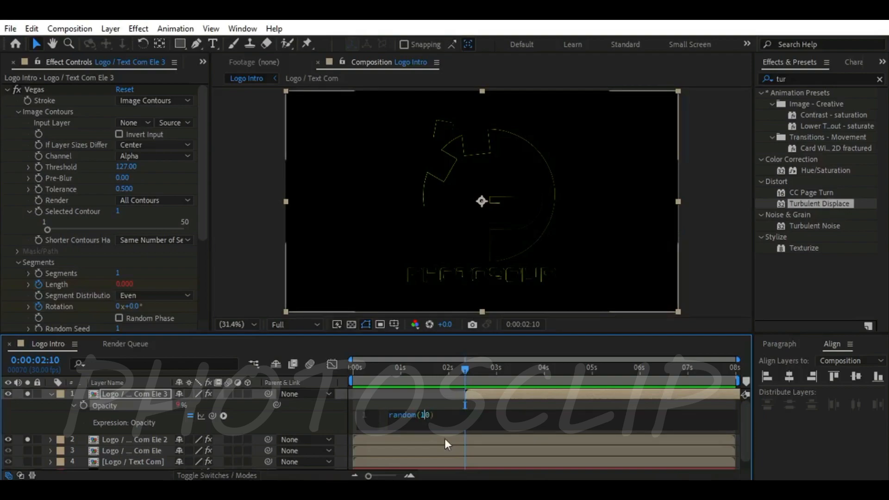
{"action": "left_click", "coordinate": [465, 370]}
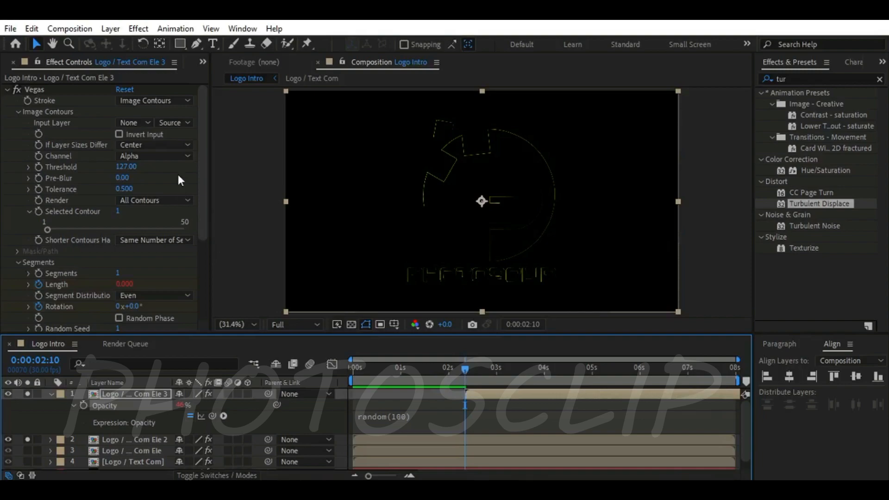
Delete the Vegas and Posterize Time effects from the Logo / Text Com Ele 3 layer and preview the intro from the start
{"action": "left_click", "coordinate": [8, 89]}
{"action": "left_click", "coordinate": [9, 99]}
{"action": "left_click", "coordinate": [56, 90]}
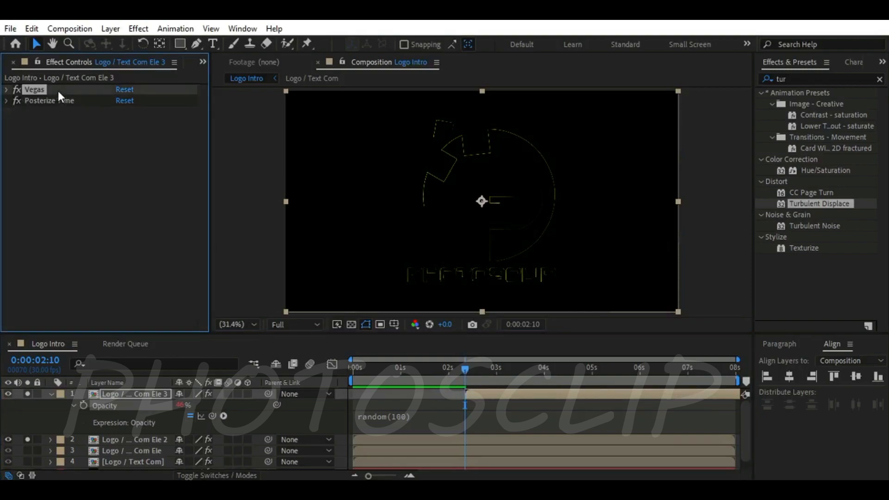
{"action": "key", "text": "Delete"}
{"action": "key", "text": "Delete"}
{"action": "left_click", "coordinate": [202, 62]}
{"action": "left_click", "coordinate": [219, 79]}
{"action": "left_click_drag", "start_coordinate": [465, 369], "coordinate": [353, 369]}
{"action": "key", "text": "space"}
{"action": "left_click_drag", "start_coordinate": [531, 385], "coordinate": [462, 385]}
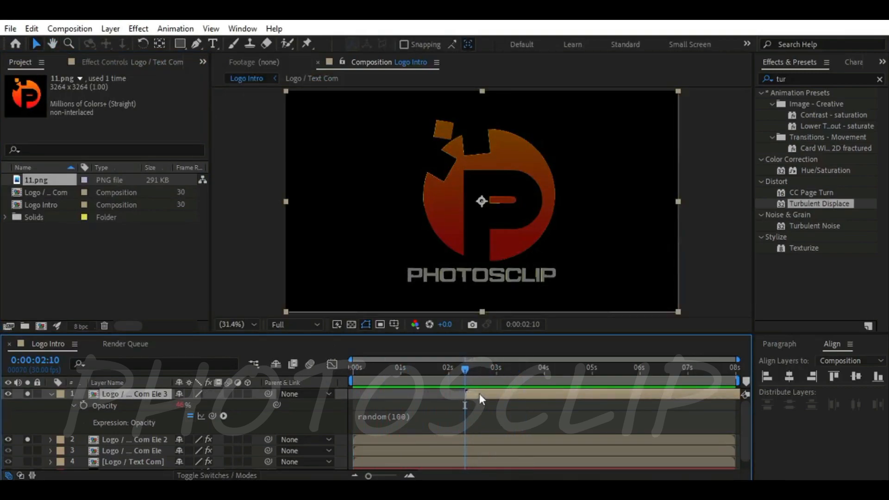
Duplicate the Logo / Text Com Ele 3 layer and trim the copy to start at 0:00:03:00
{"action": "key", "text": "ctrl+d"}
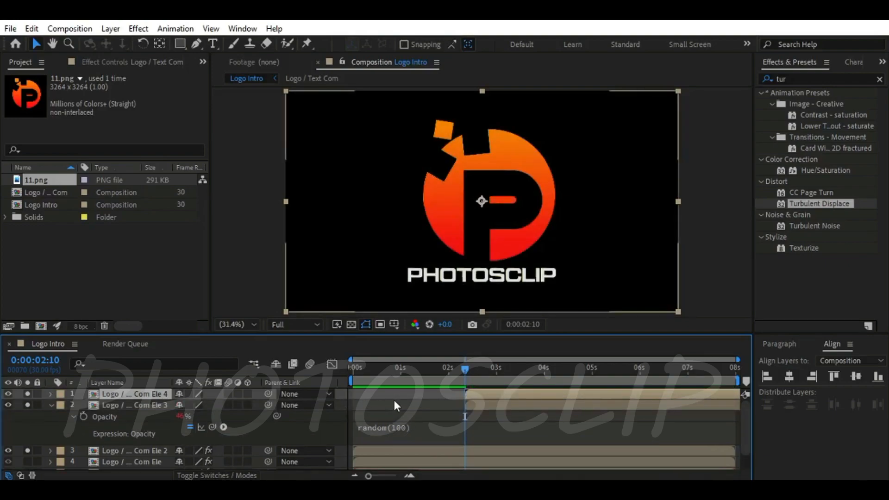
{"action": "left_click_drag", "start_coordinate": [468, 371], "coordinate": [496, 368]}
{"action": "key", "text": "alt+bracketleft"}
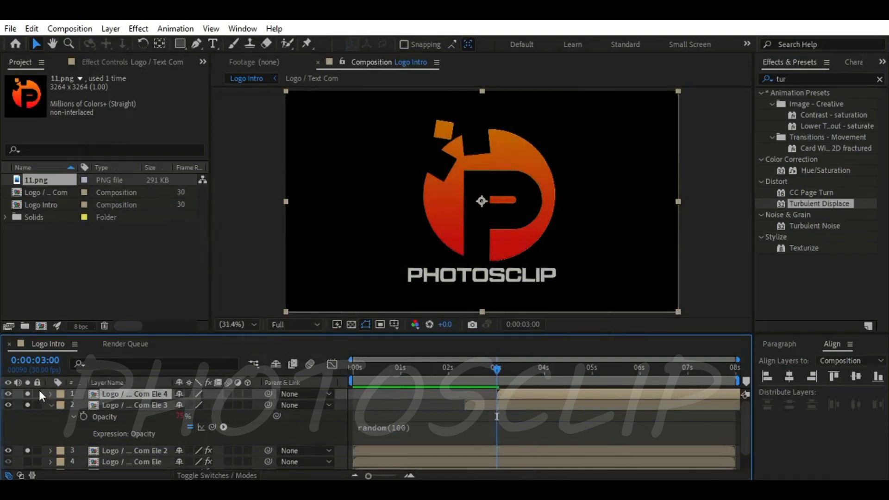
Disable the random(100) Opacity expression on the Logo / Text Com Ele 4 layer
{"action": "left_click", "coordinate": [51, 394]}
{"action": "left_click", "coordinate": [51, 393]}
{"action": "key", "text": "t"}
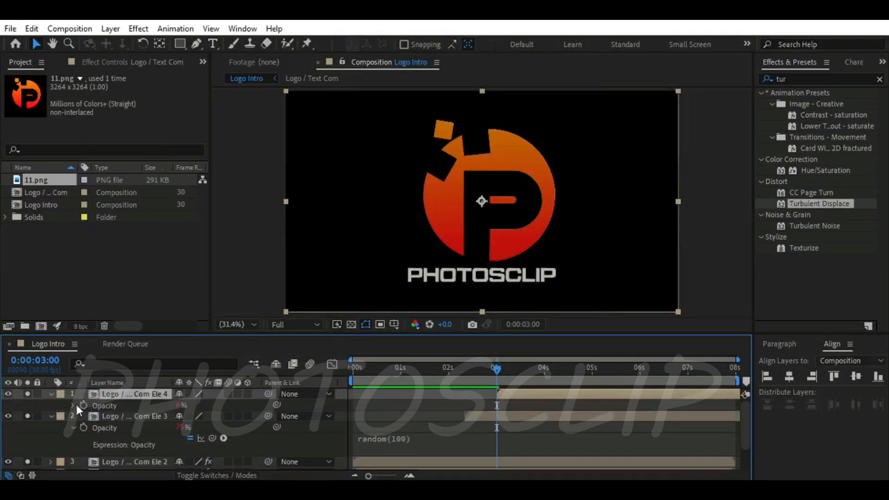
{"action": "left_click", "coordinate": [72, 404]}
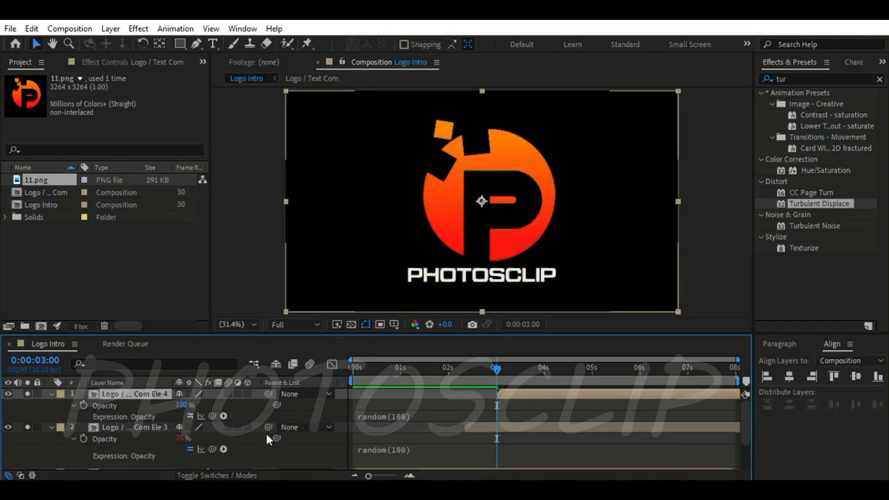
Trim the end of the Logo / Text Com Ele 4 layer to 0:00:03:18 and of the Ele 3 layer to 0:00:04:00
{"action": "left_click_drag", "start_coordinate": [496, 368], "coordinate": [524, 367]}
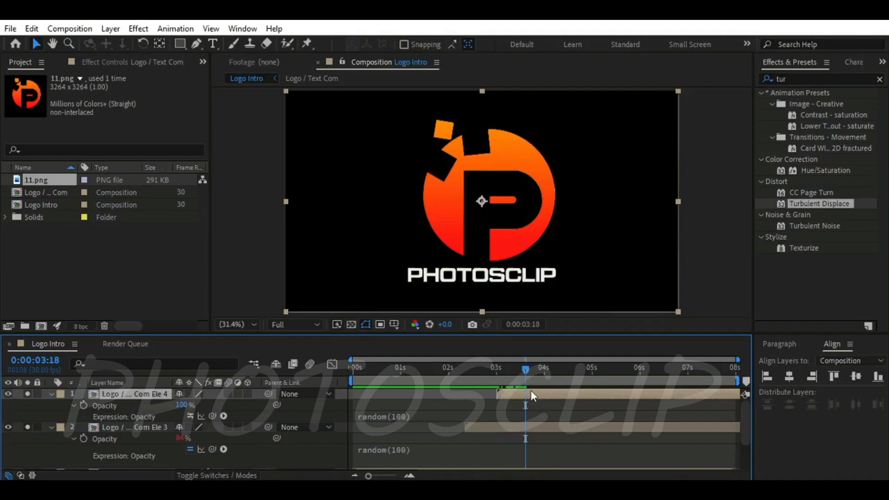
{"action": "key", "text": "alt+bracketright"}
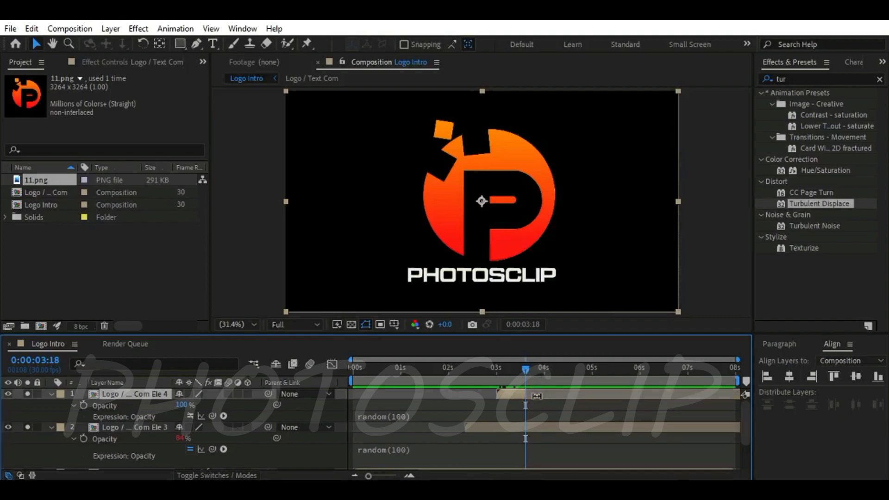
{"action": "left_click_drag", "start_coordinate": [524, 366], "coordinate": [543, 368]}
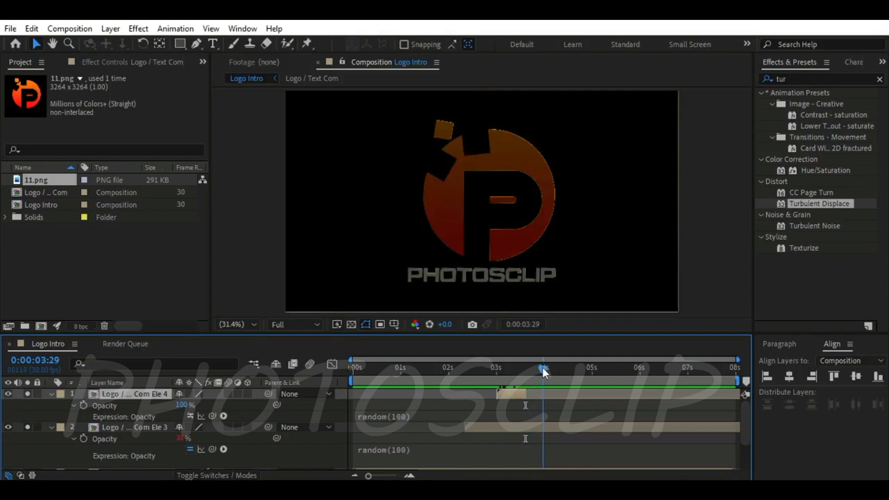
{"action": "left_click", "coordinate": [559, 430]}
{"action": "key", "text": "alt+bracketright"}
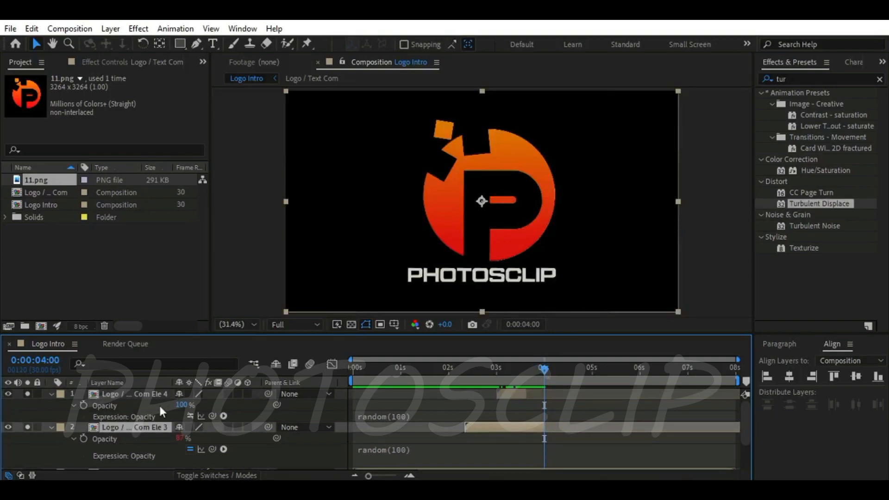
Collapse the properties of the Logo / Text Com Ele 4 and Ele 3 layers and clear the selection
{"action": "left_click", "coordinate": [139, 396]}
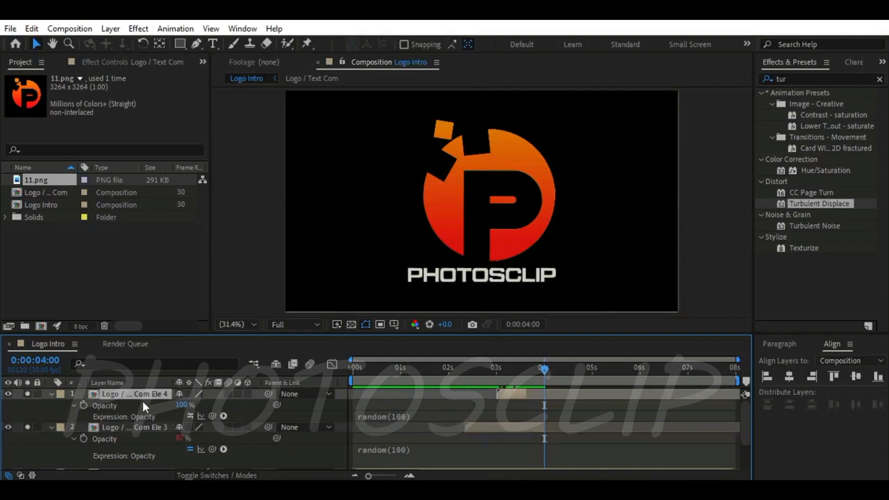
{"action": "key", "text": "u"}
{"action": "left_click", "coordinate": [145, 403]}
{"action": "key", "text": "u"}
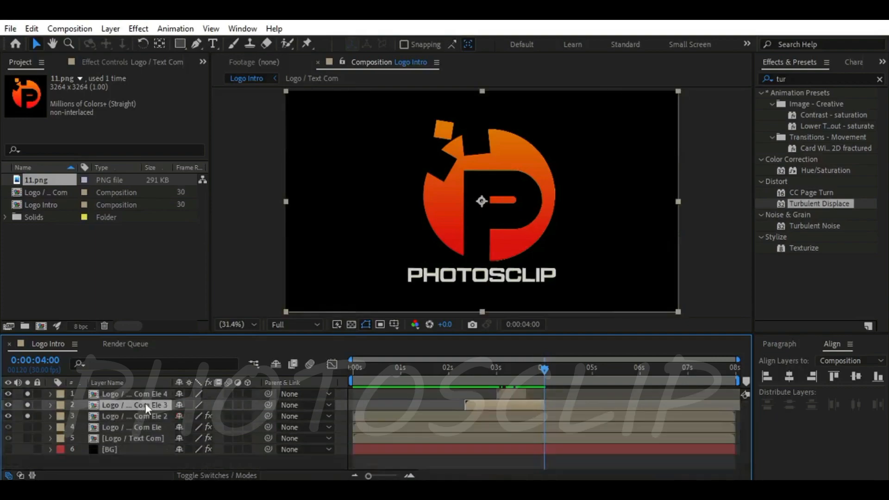
{"action": "left_click", "coordinate": [156, 462]}
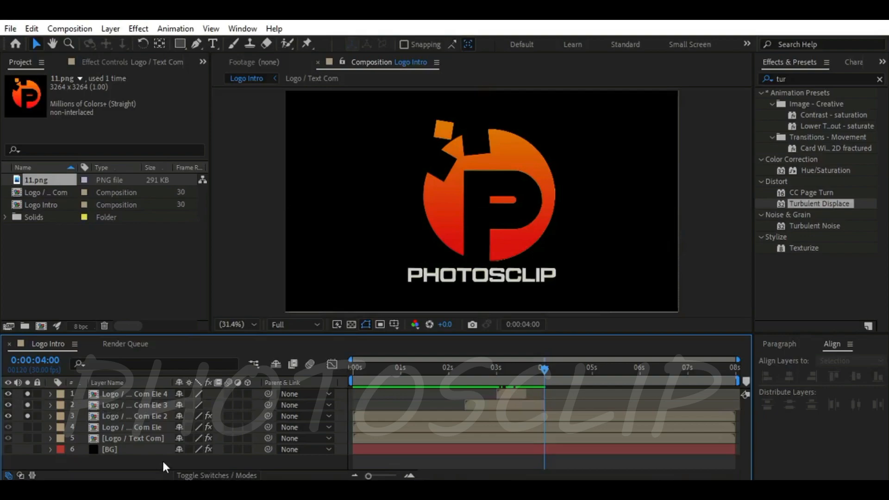
Trim the Logo / Text Com Ele 2, Ele and Logo / Text Com layers, without BG, to end at 0:00:03:03, and preview the intro
{"action": "left_click_drag", "start_coordinate": [541, 377], "coordinate": [504, 381]}
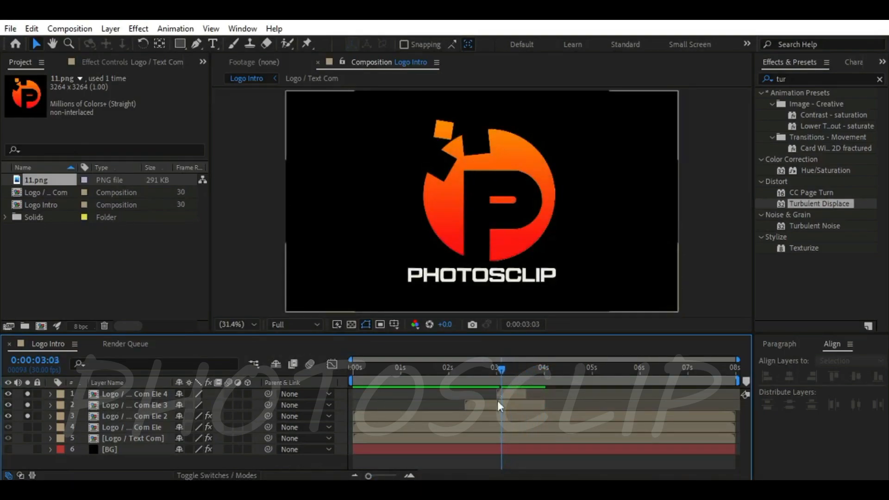
{"action": "left_click", "coordinate": [424, 417]}
{"action": "left_click", "coordinate": [432, 449], "text": "shift"}
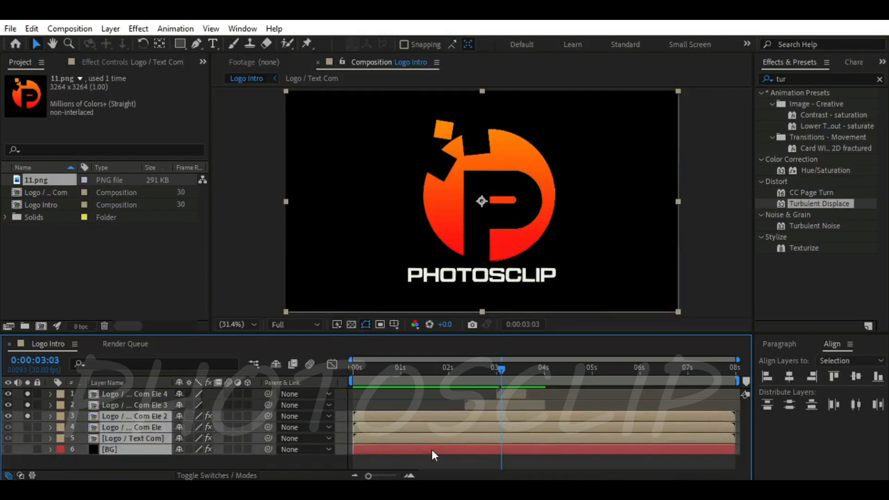
{"action": "key", "text": "alt+bracketright"}
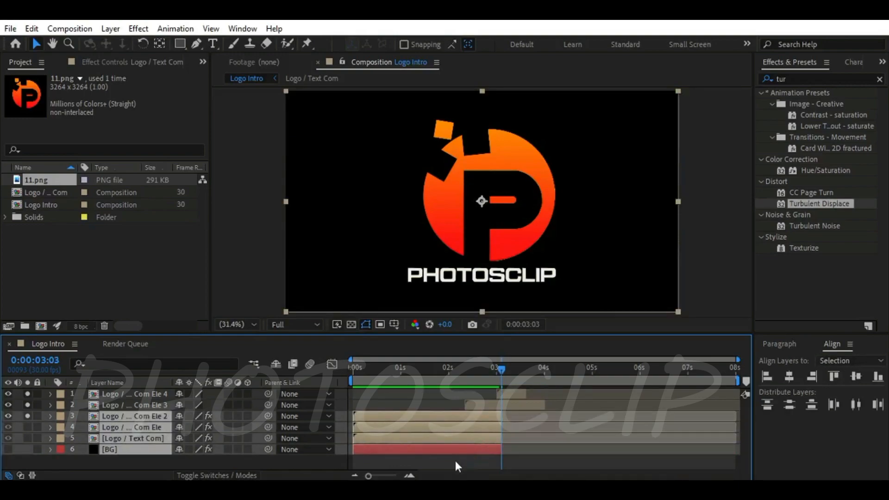
{"action": "key", "text": "ctrl+z"}
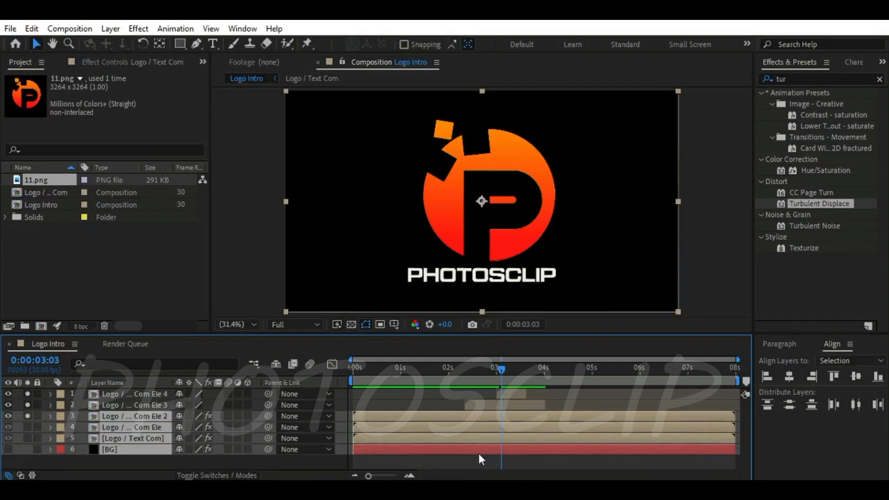
{"action": "left_click", "coordinate": [463, 453], "text": "ctrl"}
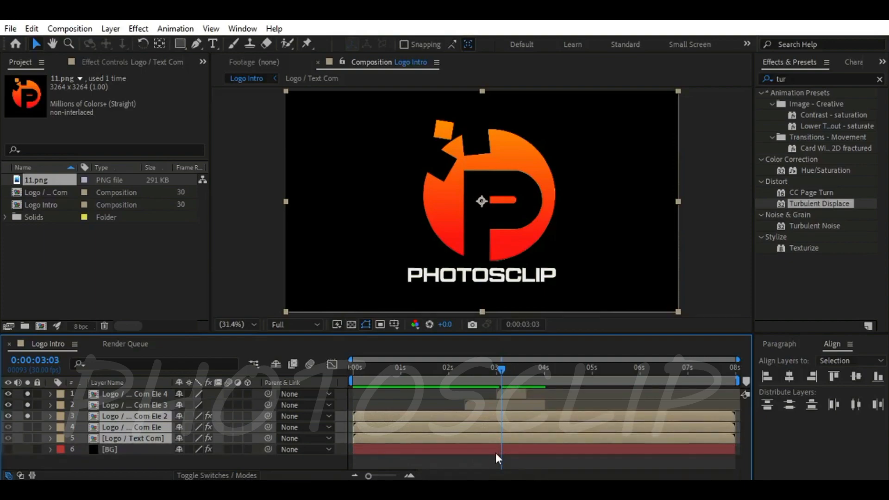
{"action": "left_click", "coordinate": [324, 458]}
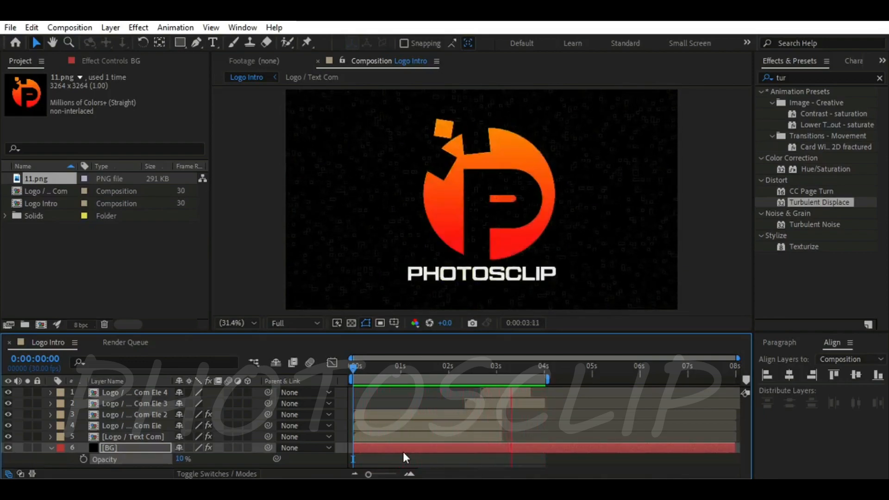
{"action": "key", "text": "space"}
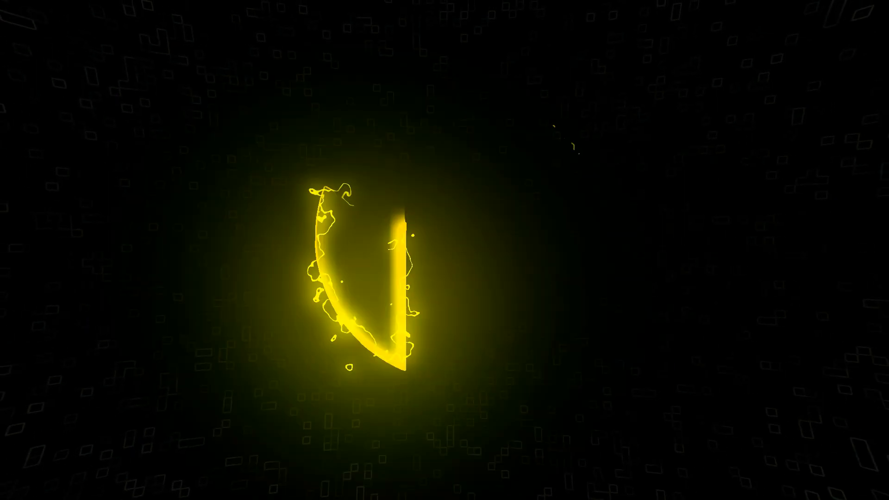